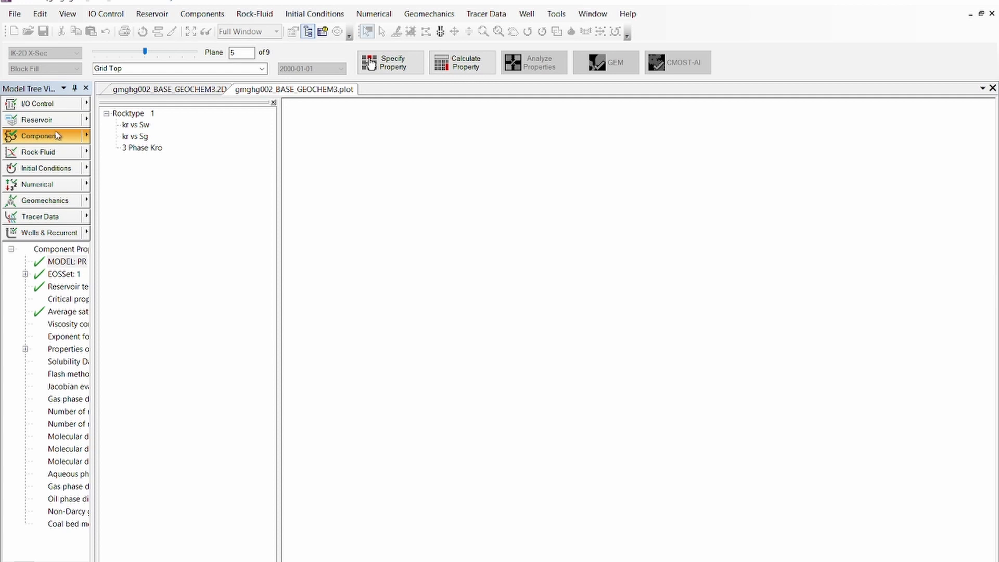
# Step: Start the components Process Wizard with the "Add/modify only geochemistry" process and proceed to the geochemistry data input
pyautogui.click(84, 137)
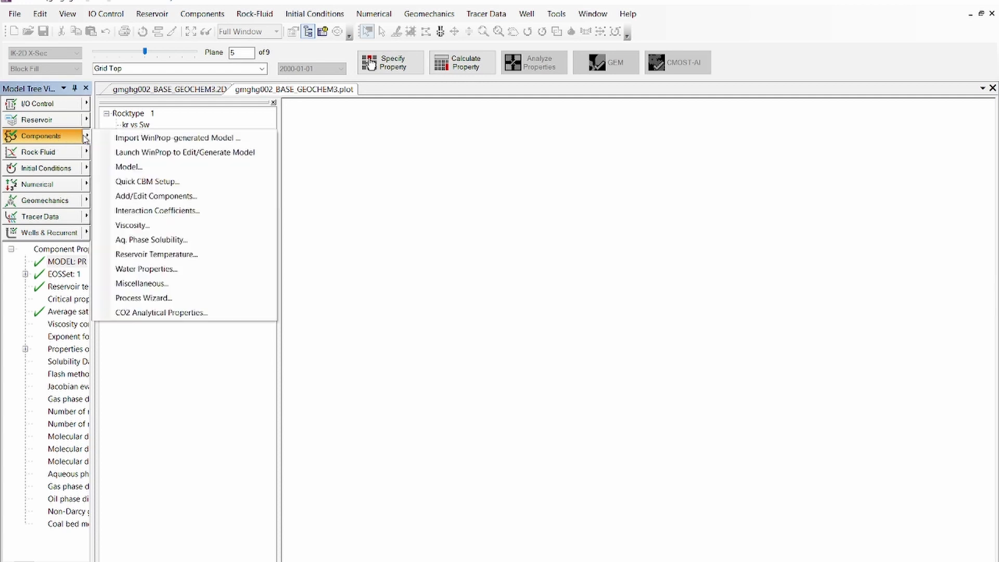
pyautogui.click(157, 299)
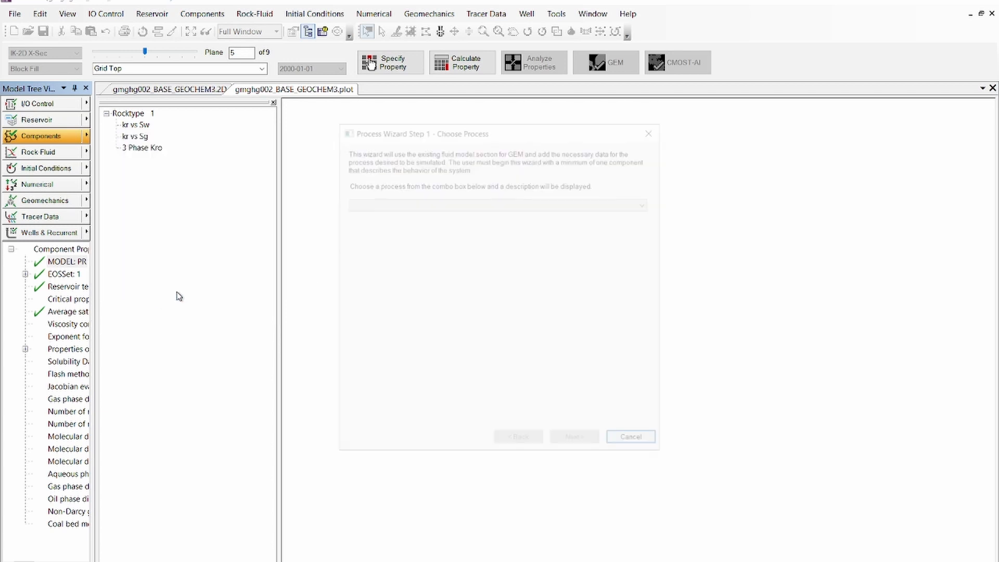
pyautogui.click(407, 203)
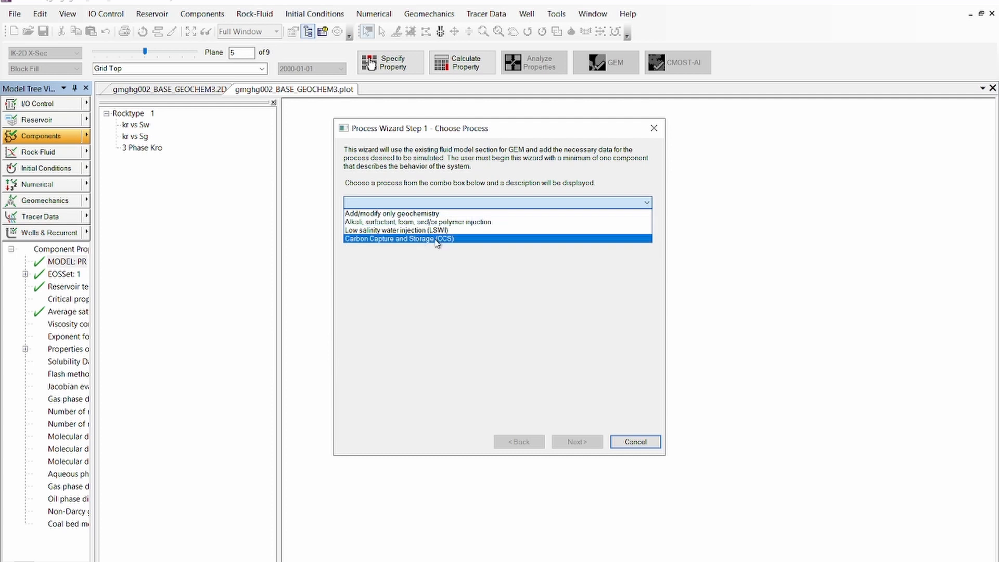
pyautogui.click(420, 214)
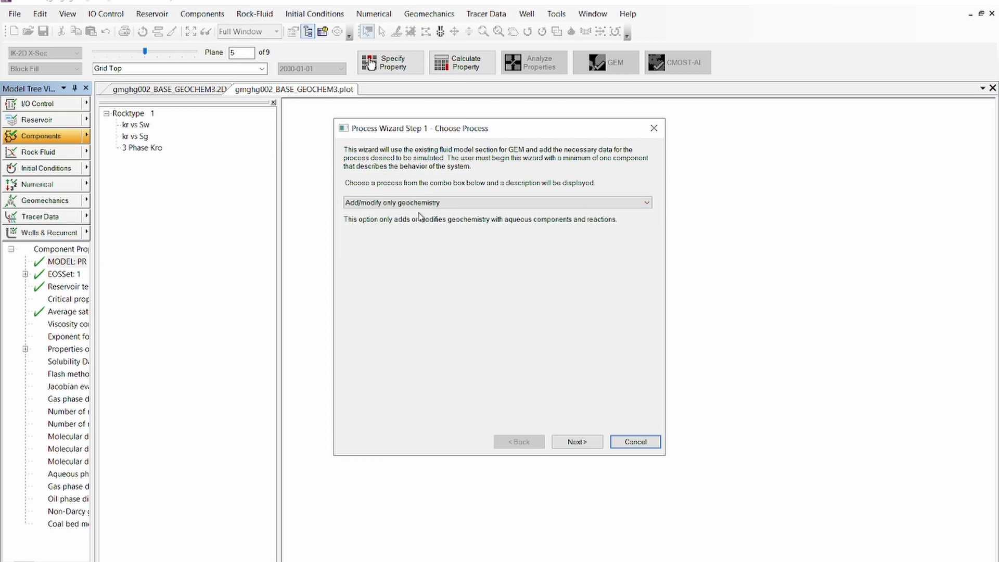
pyautogui.click(575, 442)
pyautogui.moveTo(481, 130); pyautogui.dragTo(385, 133)
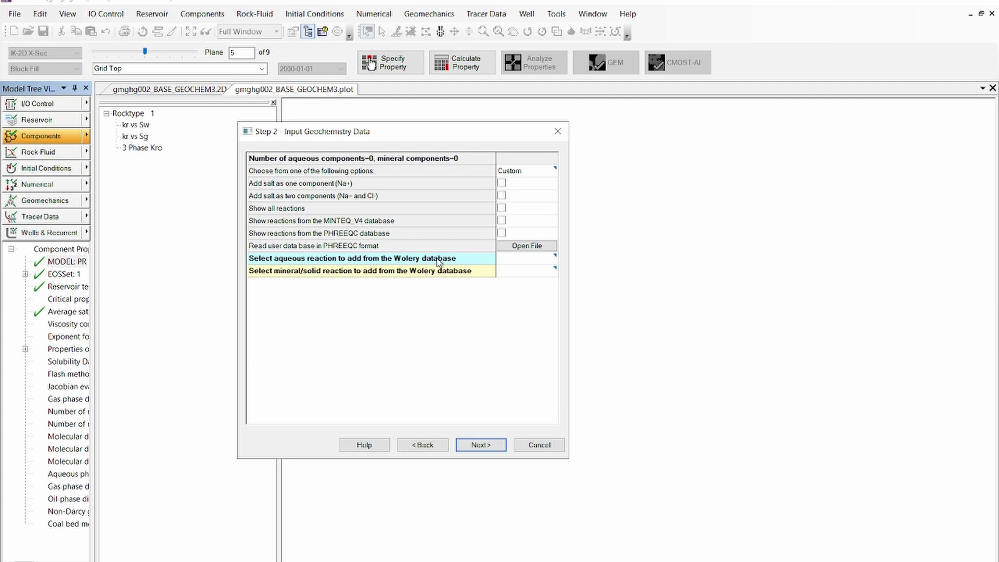
# Step: Add the Wolery aqueous reactions 82 (CO2 + H2O), 83 (CO3-- + H+) and 355 (H+ + OH-)
pyautogui.click(557, 260)
pyautogui.click(558, 259)
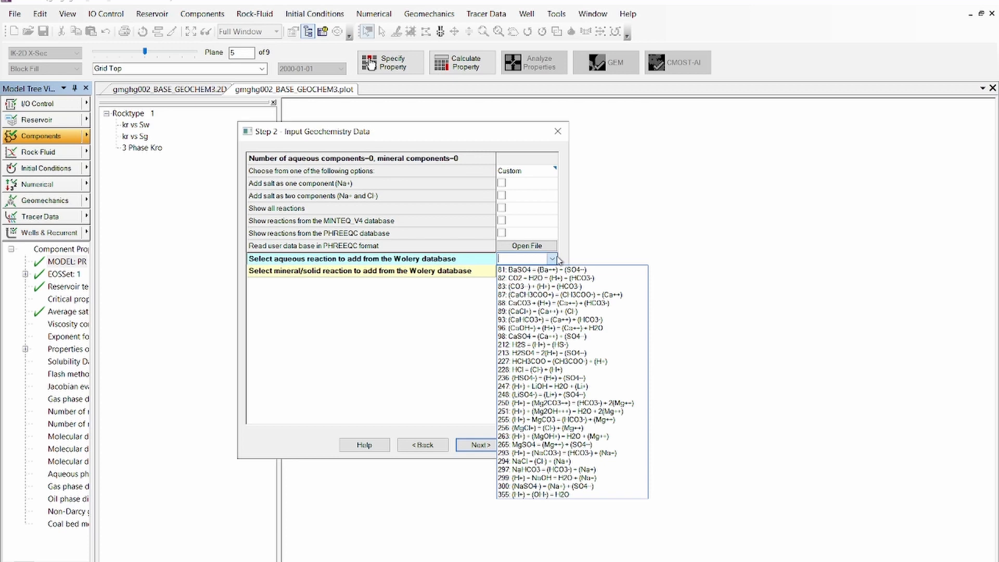
pyautogui.click(554, 277)
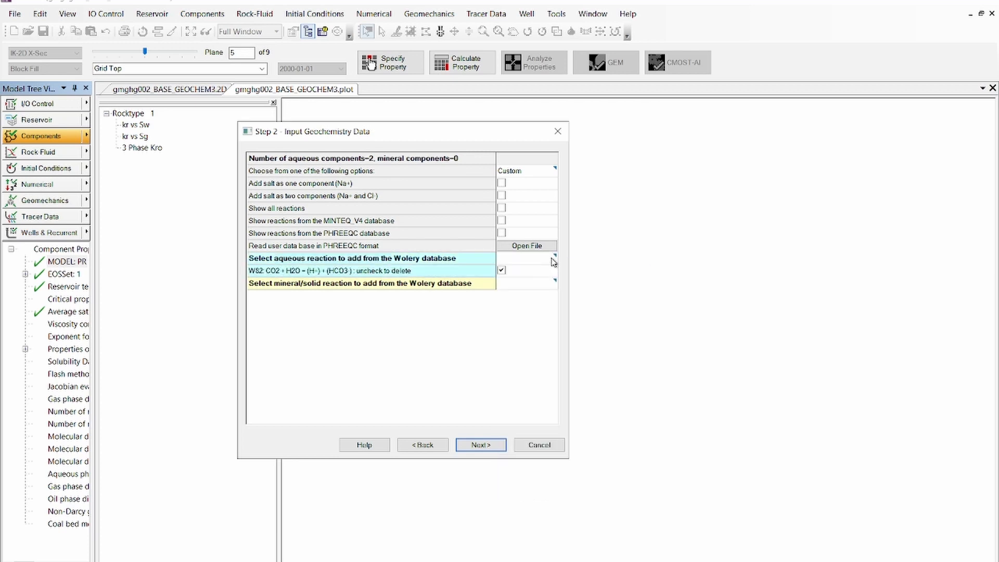
pyautogui.click(553, 261)
pyautogui.click(554, 285)
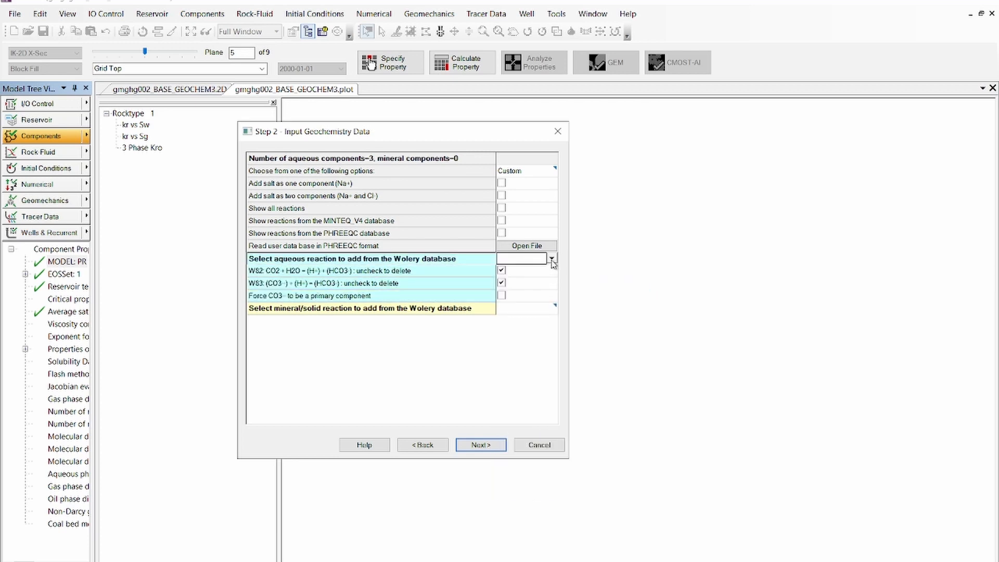
pyautogui.click(553, 261)
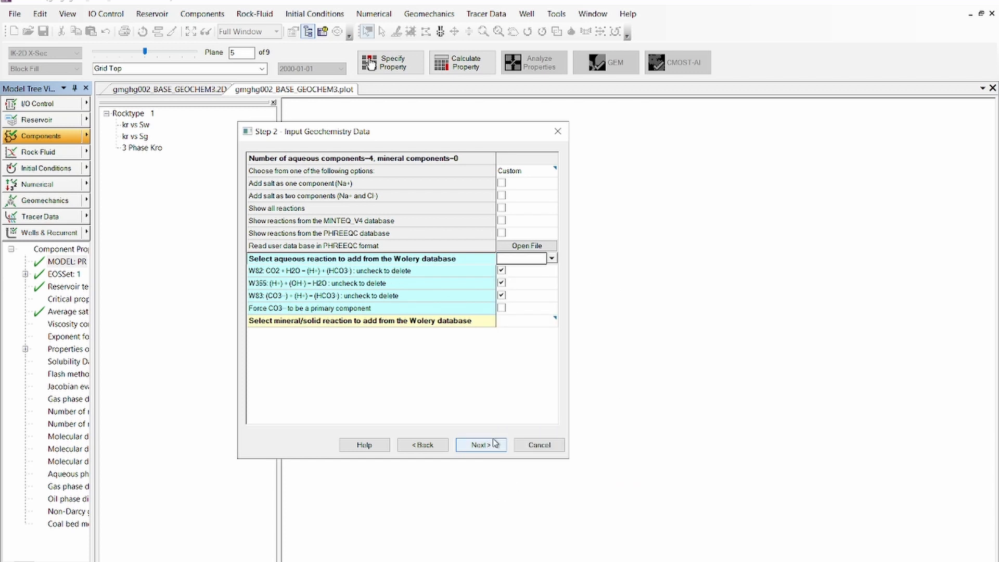
pyautogui.click(526, 498)
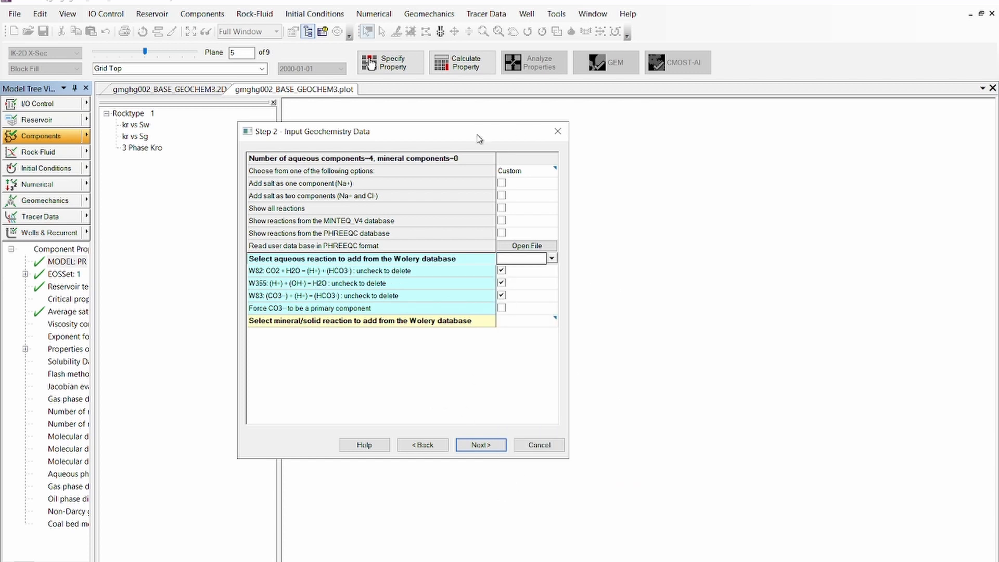
# Step: Add the Wolery mineral reactions 113 Calcite (CaCO3) and 293 Kaolinite (Al2Si2O5(OH)4)
pyautogui.moveTo(481, 136); pyautogui.dragTo(481, 72)
pyautogui.click(408, 258)
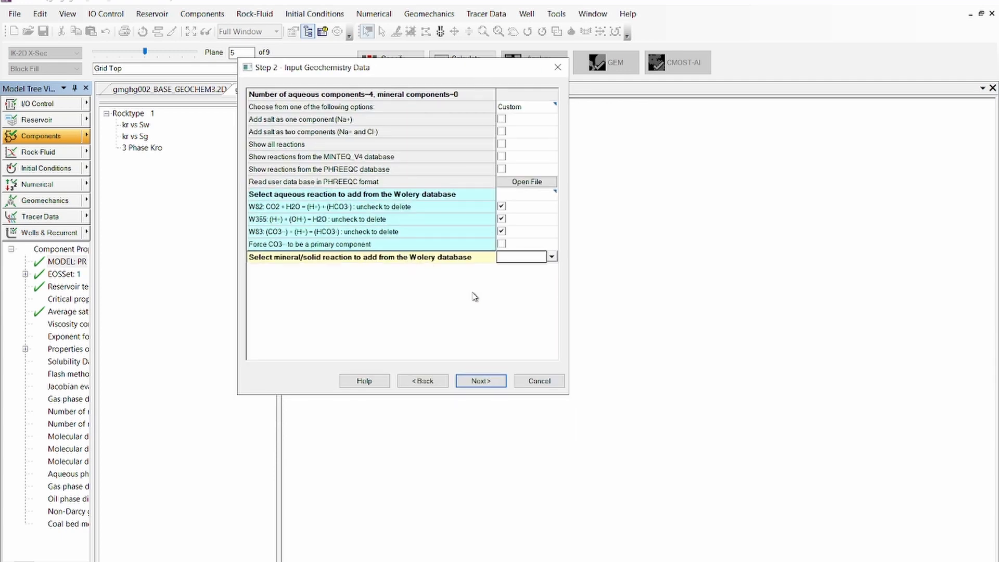
pyautogui.click(551, 257)
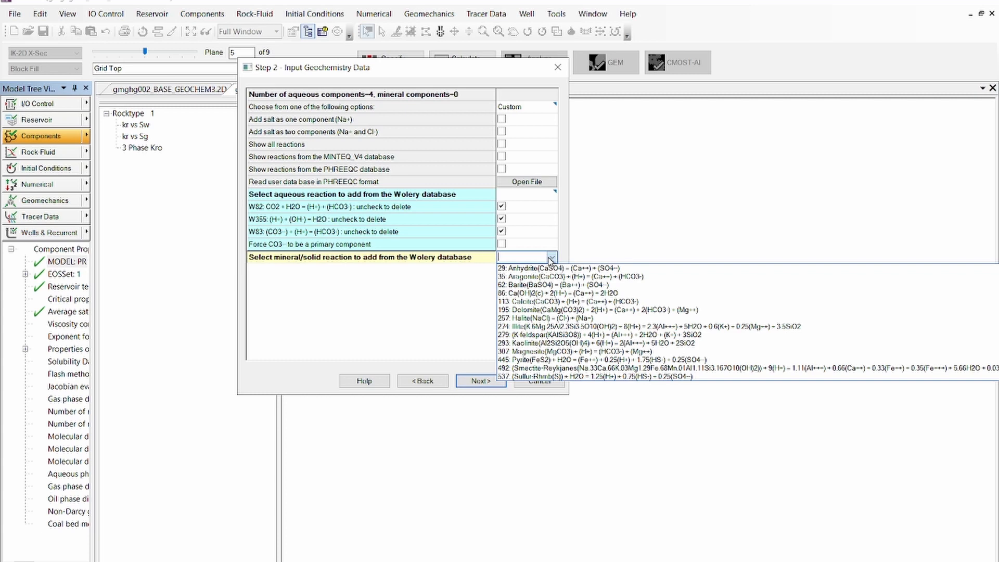
pyautogui.click(541, 301)
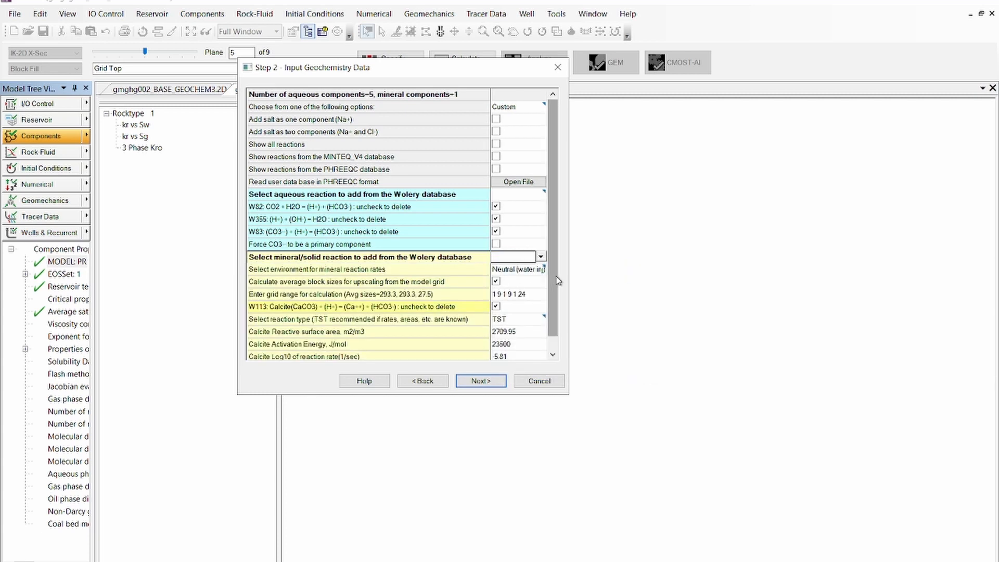
pyautogui.scroll(-2, 558, 284)
pyautogui.click(541, 233)
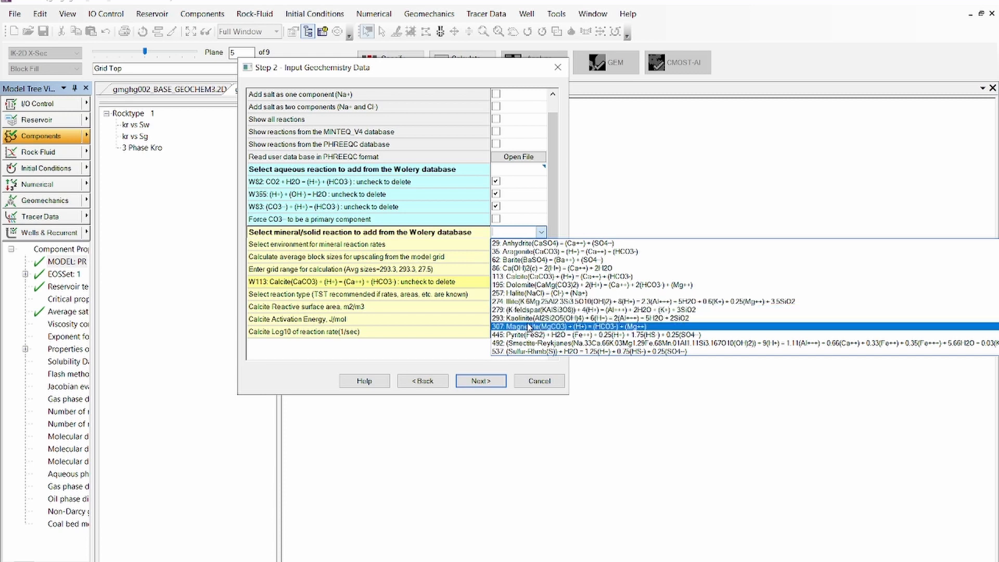
pyautogui.click(528, 317)
pyautogui.scroll(-2, 549, 320)
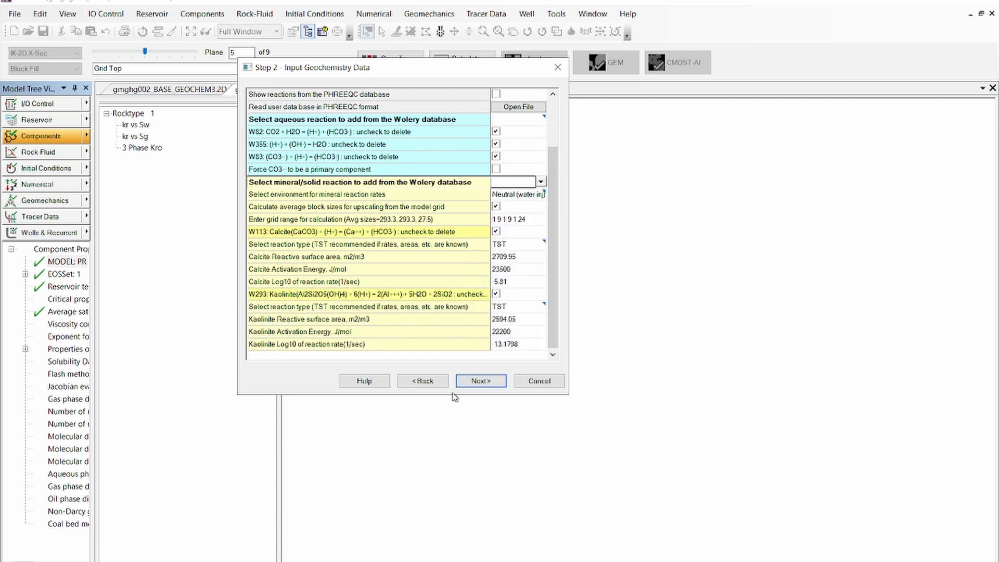
# Step: Enlarge the geochemistry data dialog and review calcite's activation energy and Log10 reaction rate
pyautogui.moveTo(447, 395); pyautogui.dragTo(440, 452)
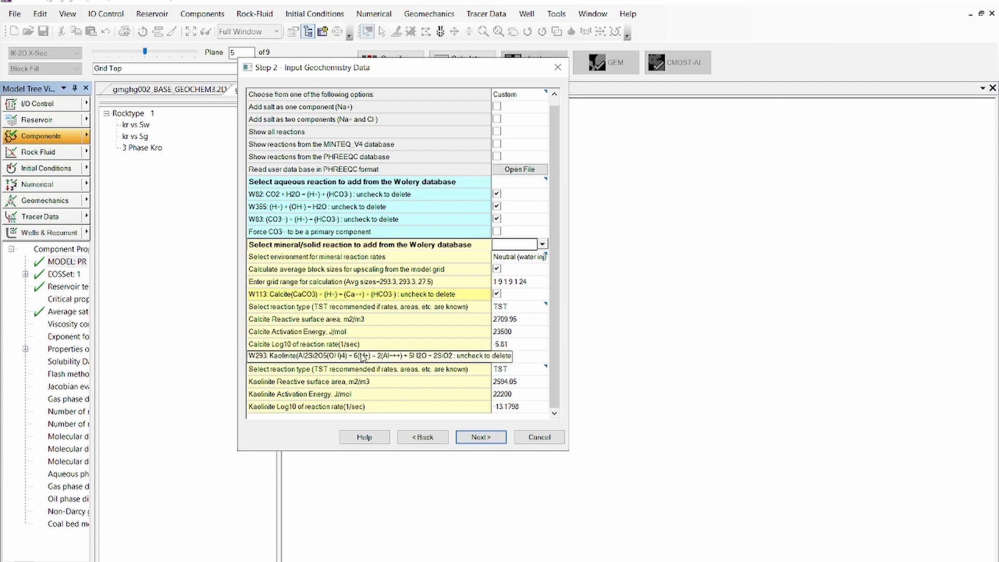
pyautogui.click(502, 333)
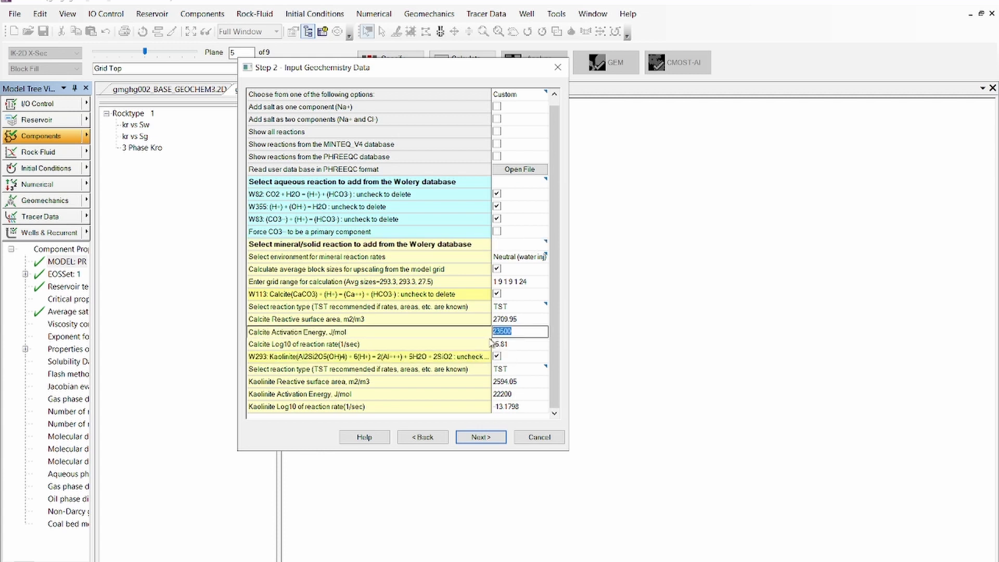
pyautogui.press('Down')
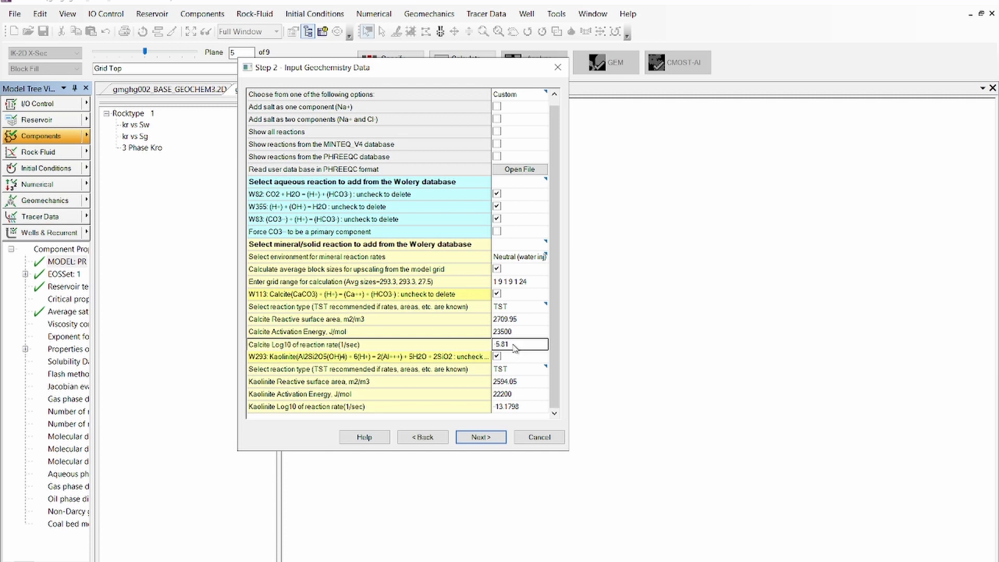
# Step: Add mineral reaction 257 Halite (NaCl) with reaction type EQUIL and proceed to the initial geochemistry data
pyautogui.click(543, 245)
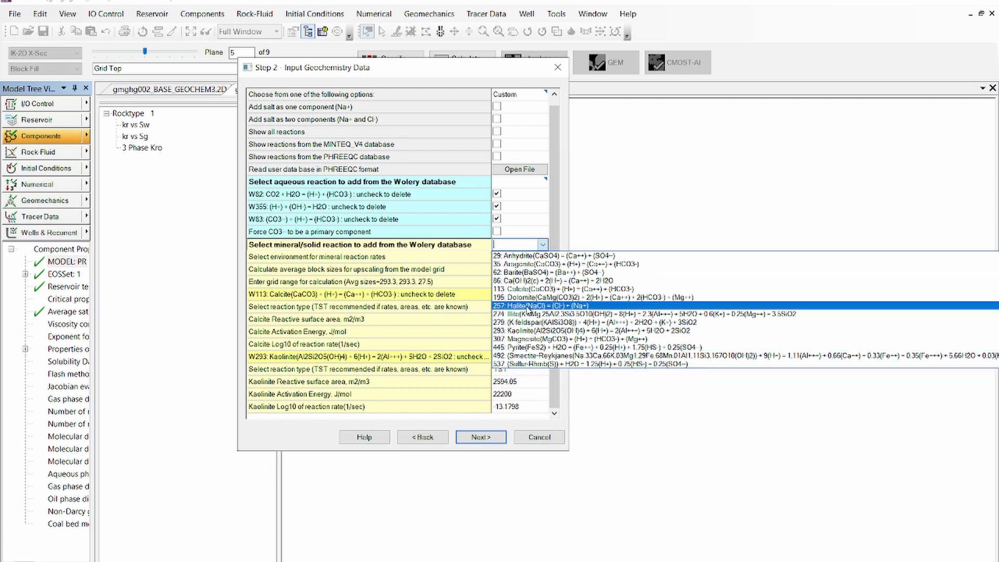
pyautogui.click(522, 308)
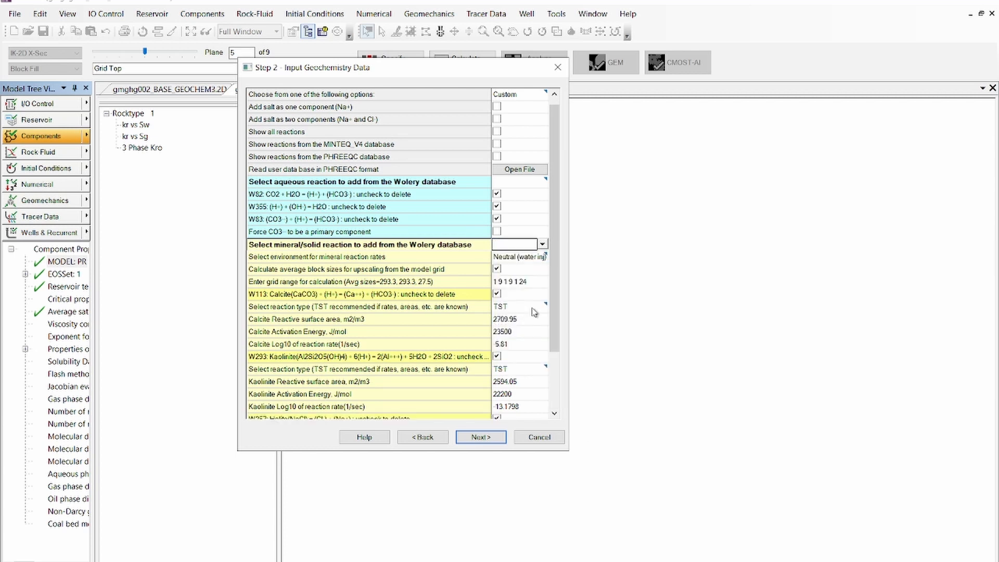
pyautogui.scroll(-2, 557, 366)
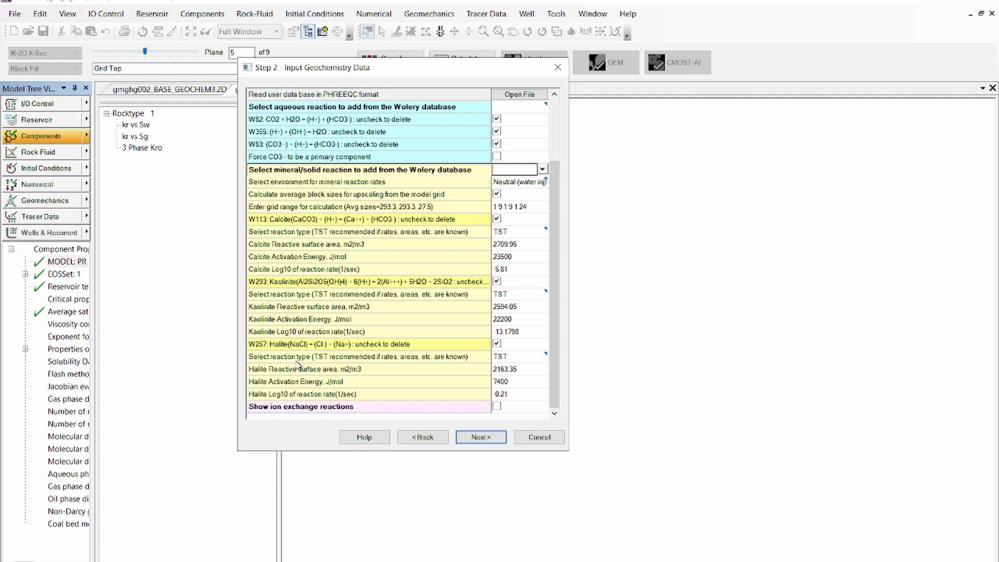
pyautogui.click(532, 359)
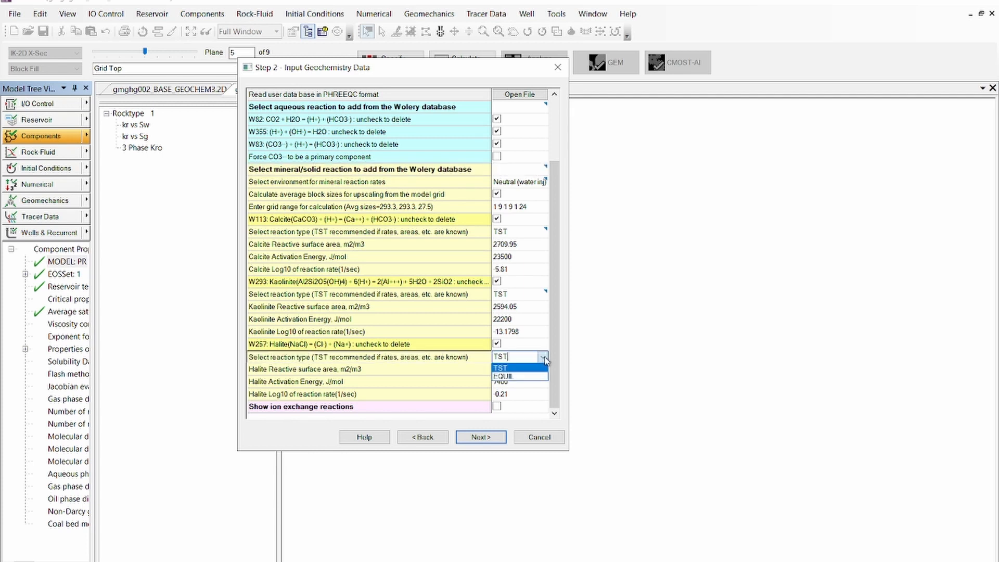
pyautogui.click(507, 377)
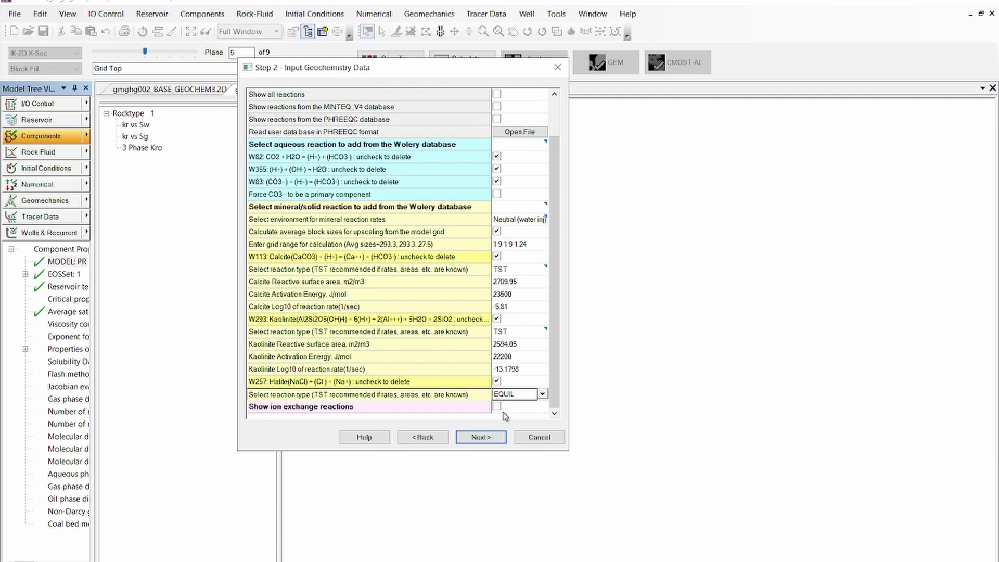
pyautogui.click(502, 443)
# Step: Set the initial water pH to 5 and the Ca++ initial aqueous concentration to 500 ppm
pyautogui.moveTo(391, 71); pyautogui.dragTo(449, 148)
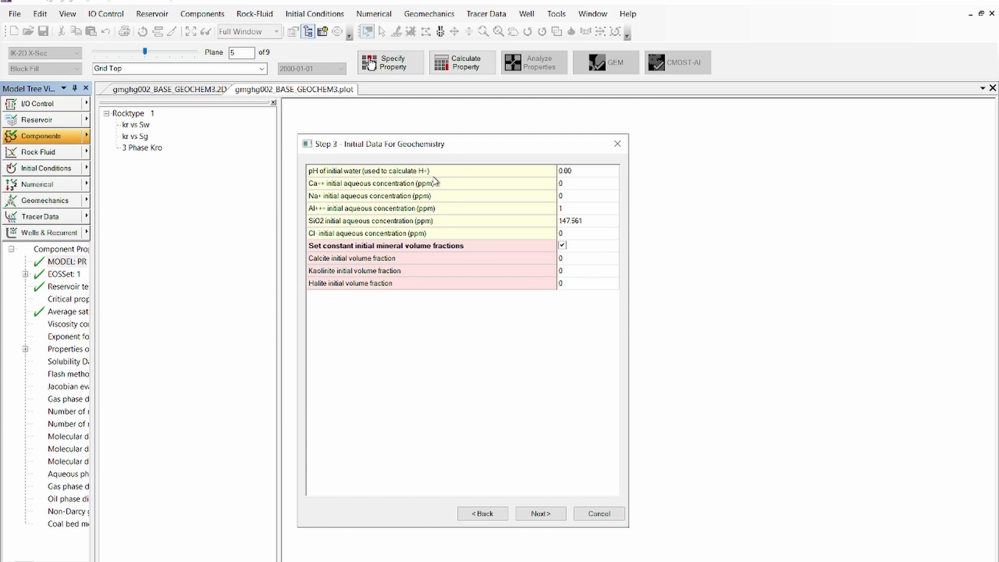
pyautogui.click(572, 172)
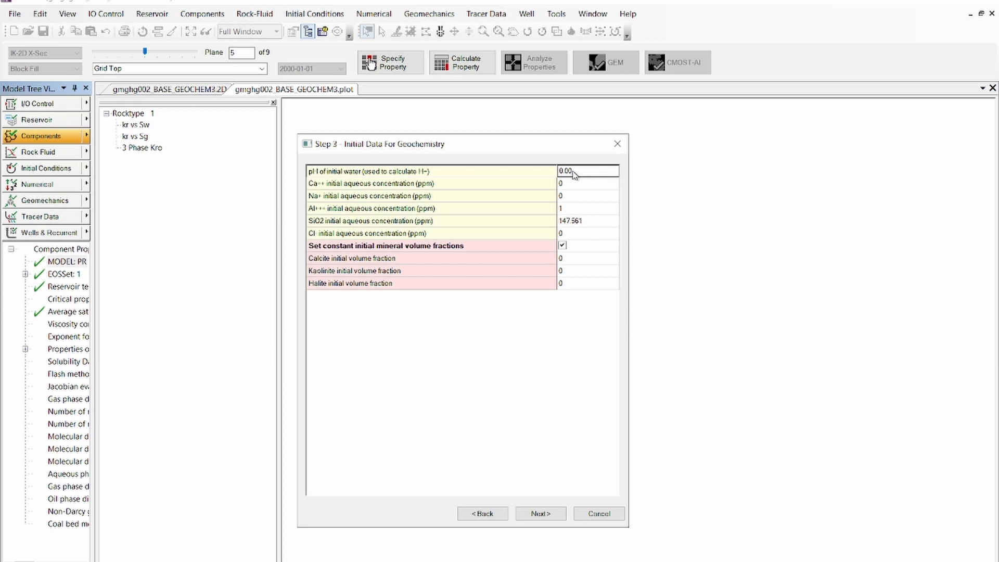
pyautogui.write('5')
pyautogui.click(576, 185)
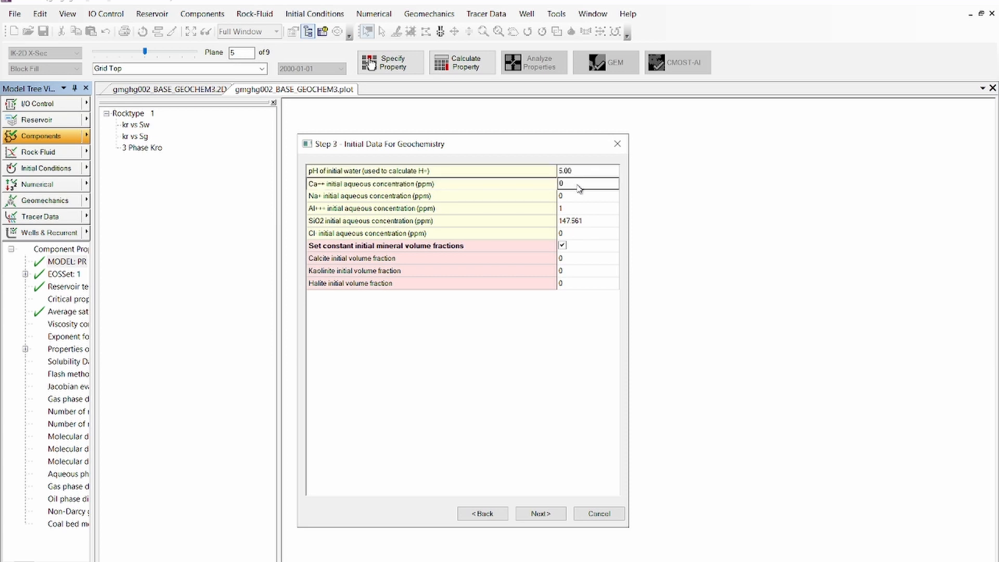
pyautogui.click(572, 187)
pyautogui.moveTo(584, 188); pyautogui.dragTo(555, 188)
pyautogui.write('500')
# Step: Set the initial aqueous concentrations to 138000 ppm for Na+ and 213000 ppm for Cl-
pyautogui.click(576, 203)
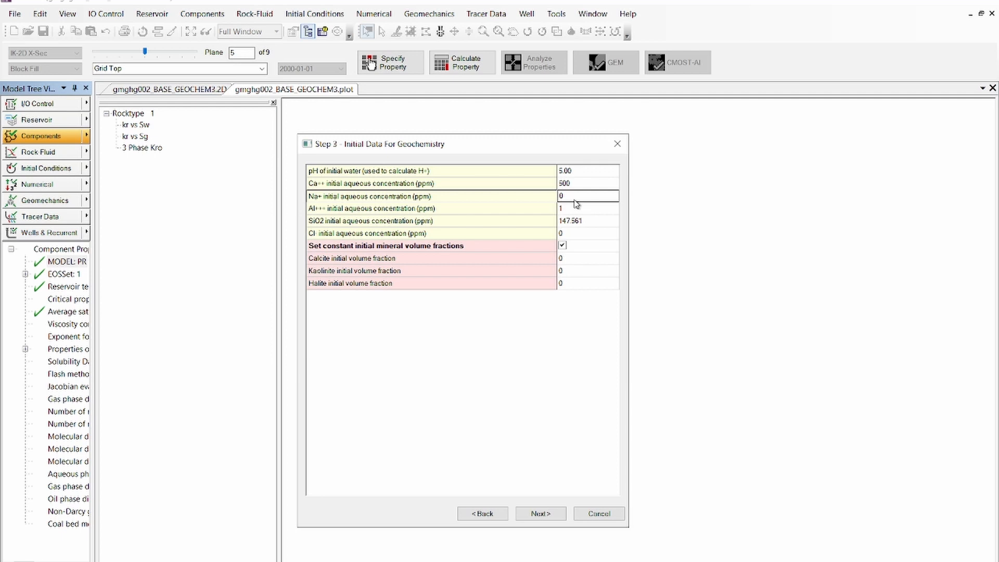
pyautogui.doubleClick(574, 199)
pyautogui.write('138000')
pyautogui.click(572, 211)
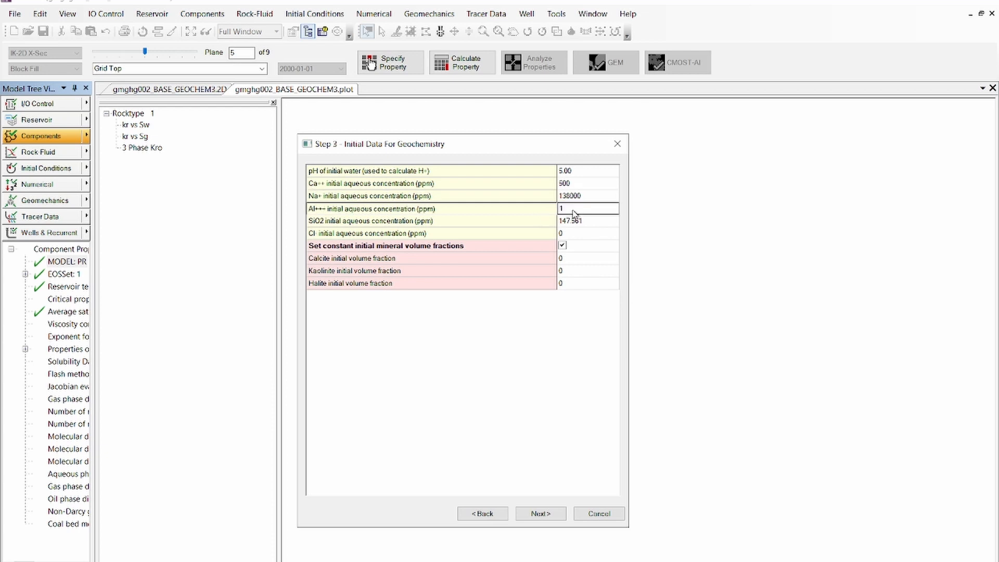
pyautogui.click(581, 237)
pyautogui.click(584, 239)
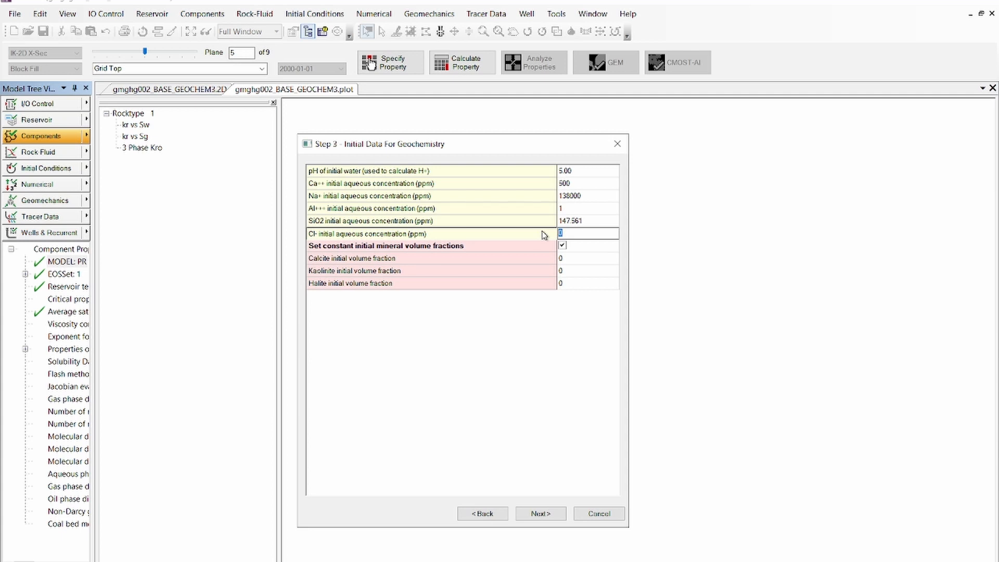
pyautogui.write('213000')
pyautogui.click(598, 212)
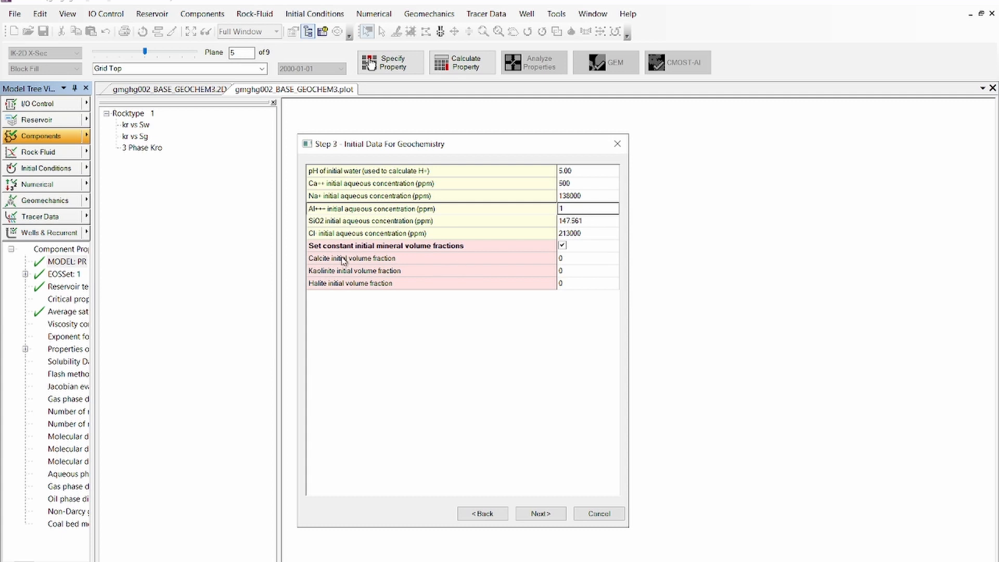
# Step: Set the initial volume fractions to 0.1 for calcite, 0.1 for kaolinite and 1e-6 for halite, and proceed to the injection composition
pyautogui.click(577, 259)
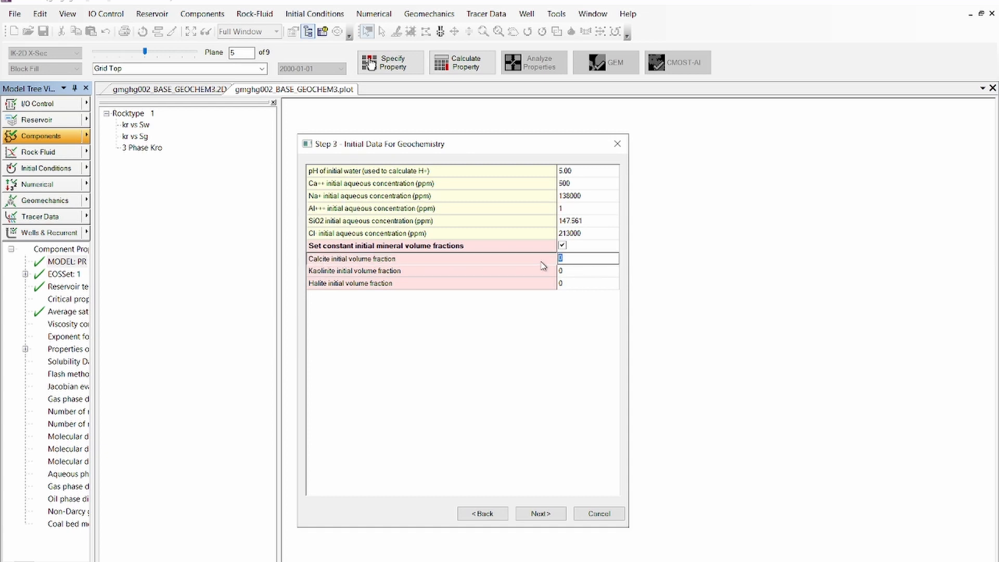
pyautogui.write('0.1')
pyautogui.click(590, 275)
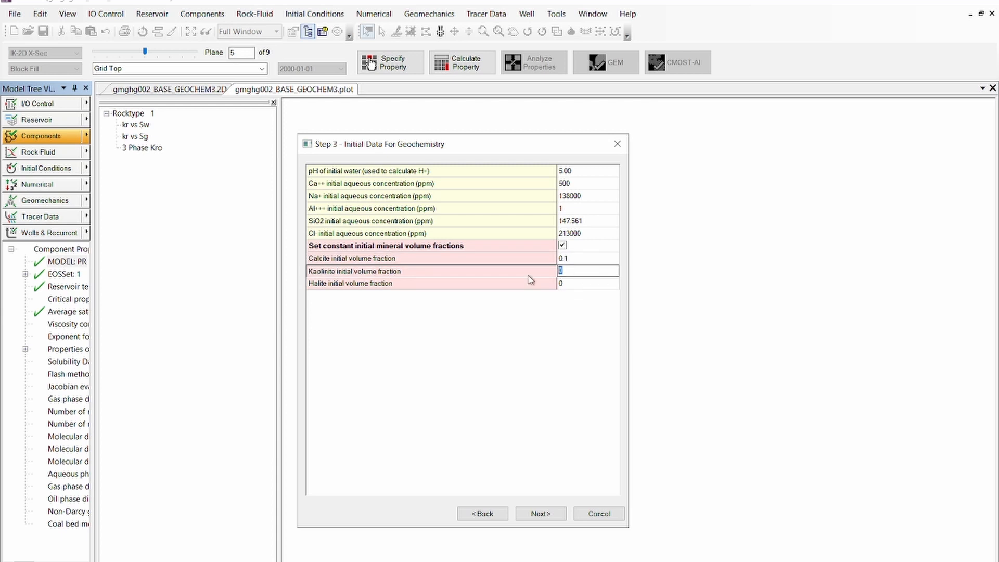
pyautogui.write('0.1')
pyautogui.click(585, 286)
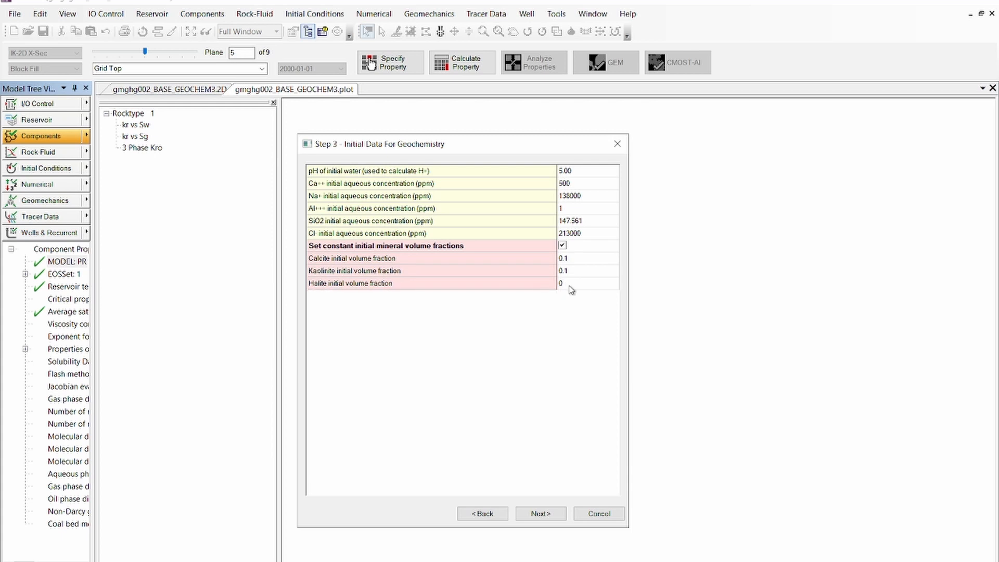
pyautogui.write('1')
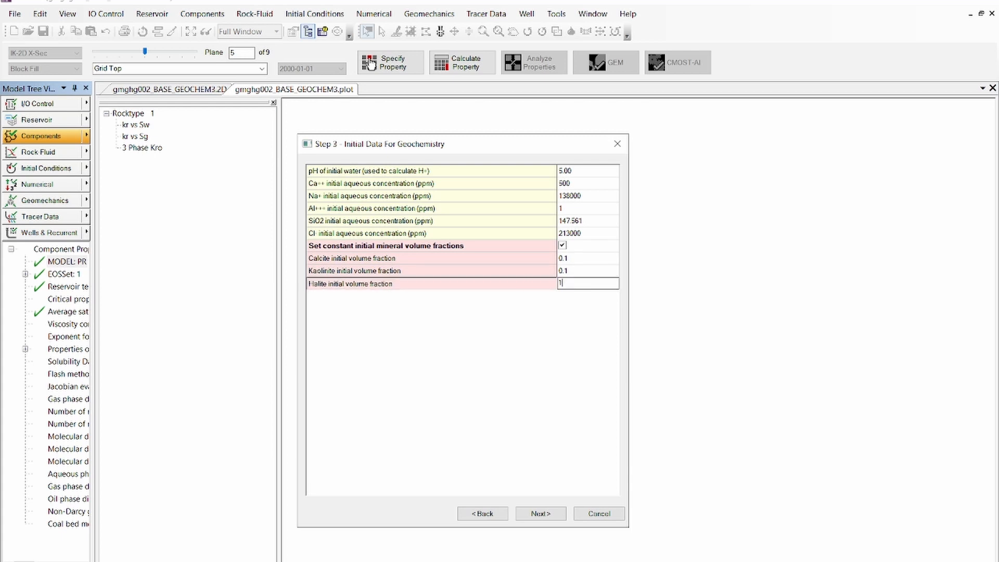
pyautogui.write('e-6')
pyautogui.press('Return')
pyautogui.click(554, 518)
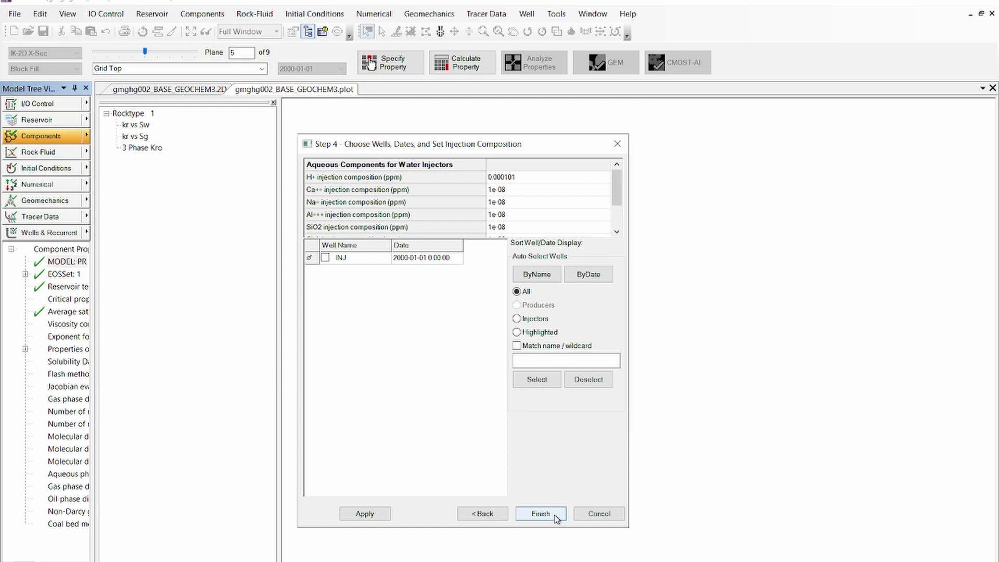
# Step: Finish the geochemistry wizard and open the grid variable selection for the initial Simulation Results File output
pyautogui.click(555, 518)
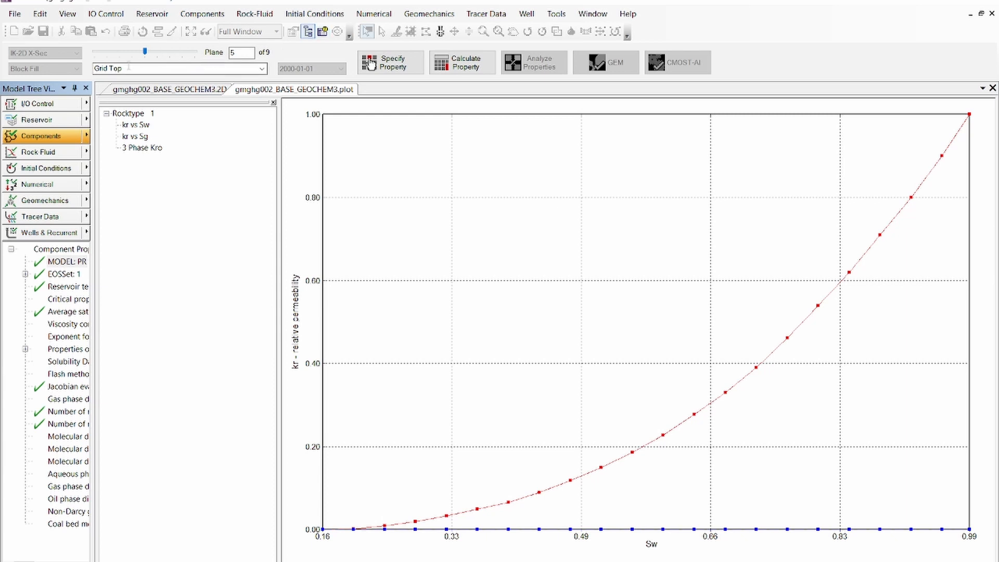
pyautogui.click(44, 105)
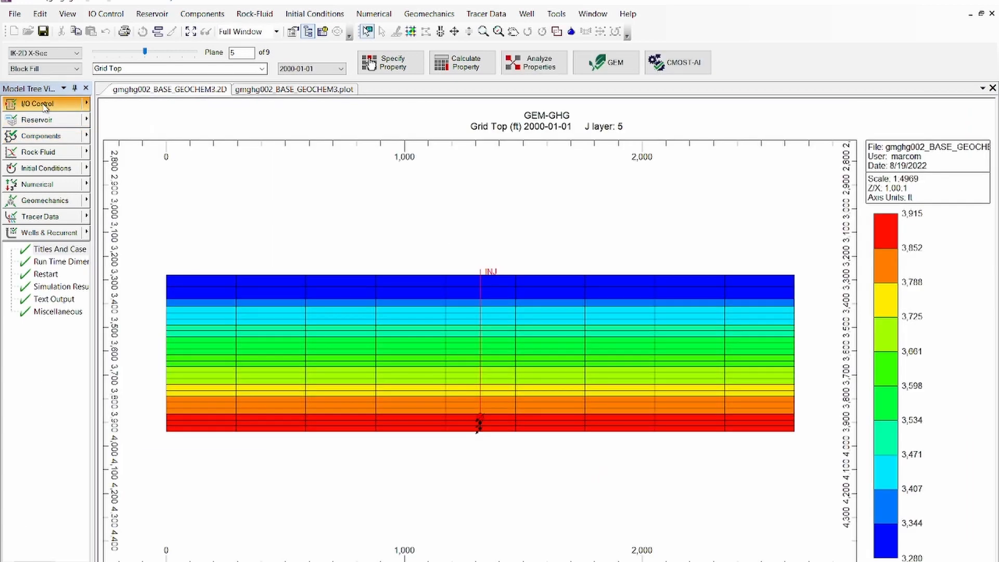
pyautogui.doubleClick(76, 286)
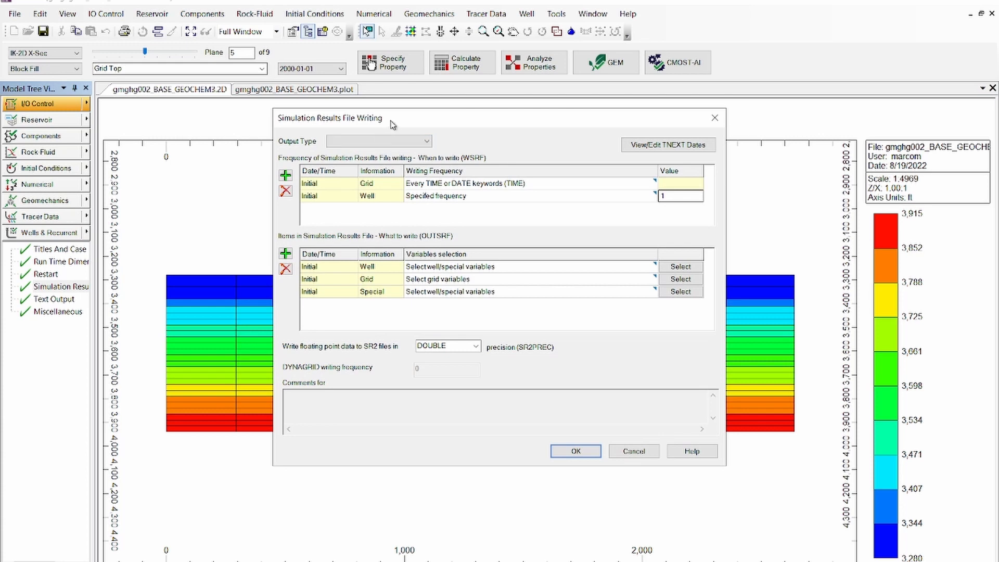
pyautogui.moveTo(392, 123); pyautogui.dragTo(353, 103)
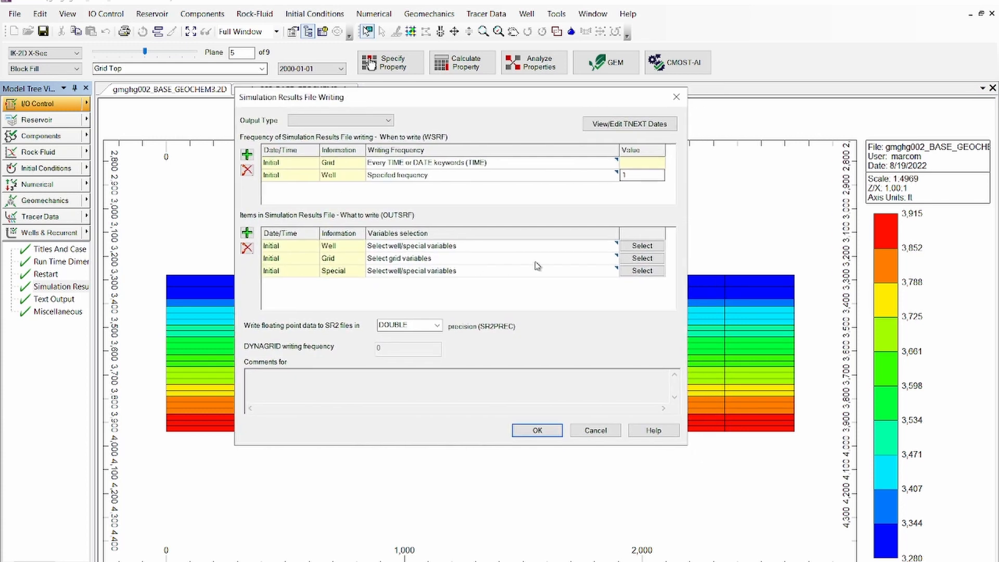
pyautogui.click(643, 258)
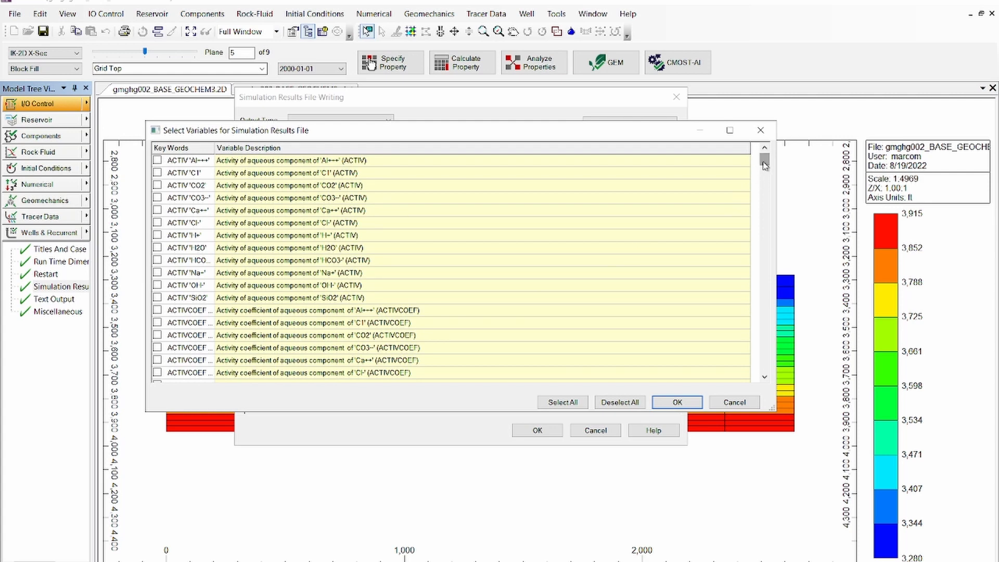
# Step: Include the change in mineral moles (MINERAL) of Calcite, Halite and Kaolinit among the grid output variables
pyautogui.moveTo(764, 164); pyautogui.dragTo(768, 250)
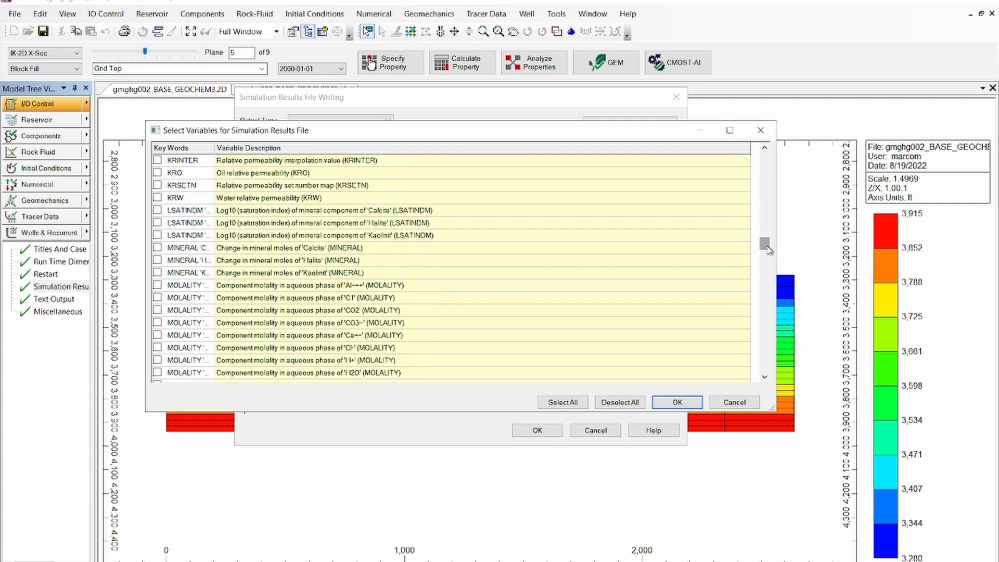
pyautogui.click(157, 248)
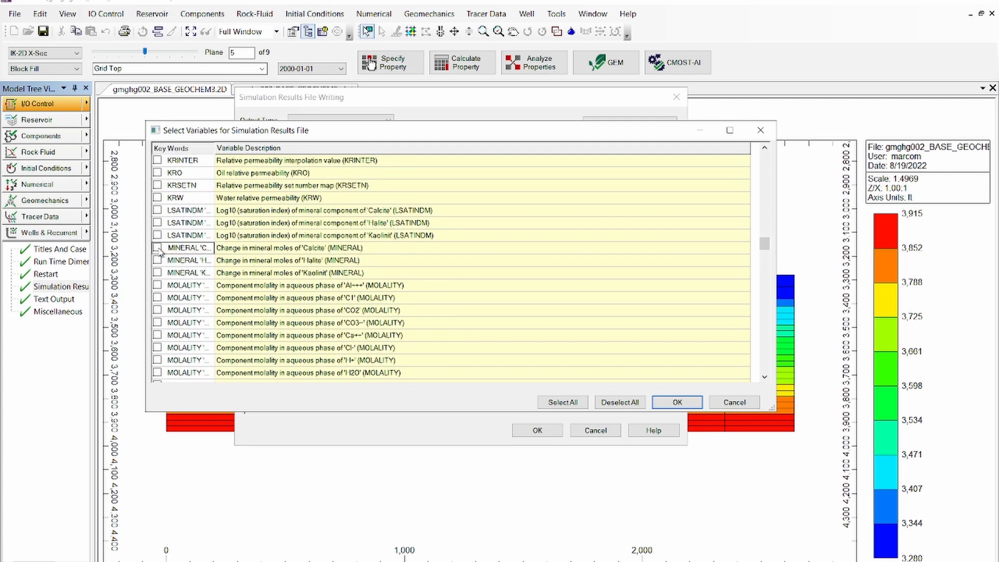
pyautogui.click(157, 260)
pyautogui.click(158, 274)
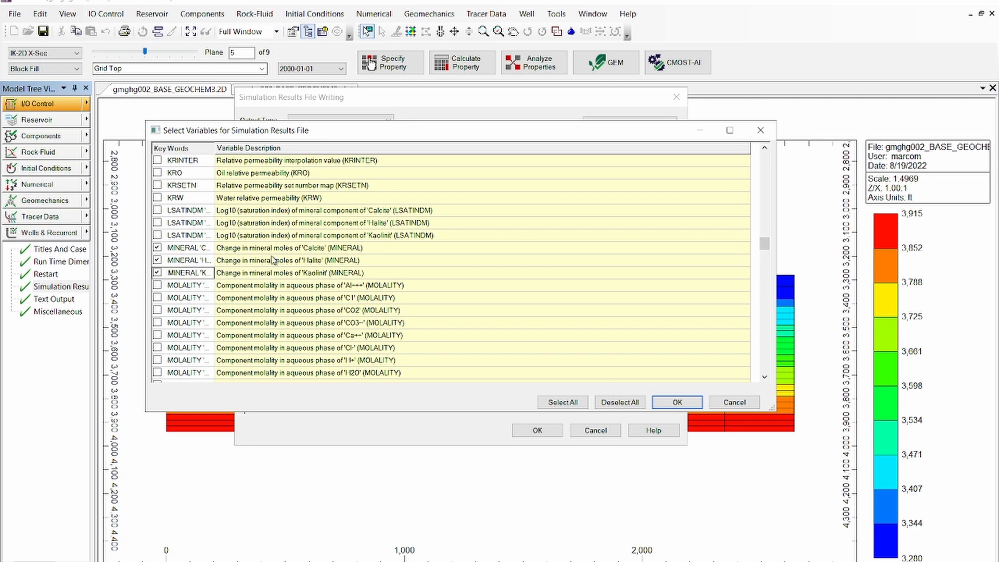
# Step: Include the log10 saturation index (LSATINDM) of Calcite, Halite and Kaolinit in the grid output and accept the results-writing settings
pyautogui.click(158, 210)
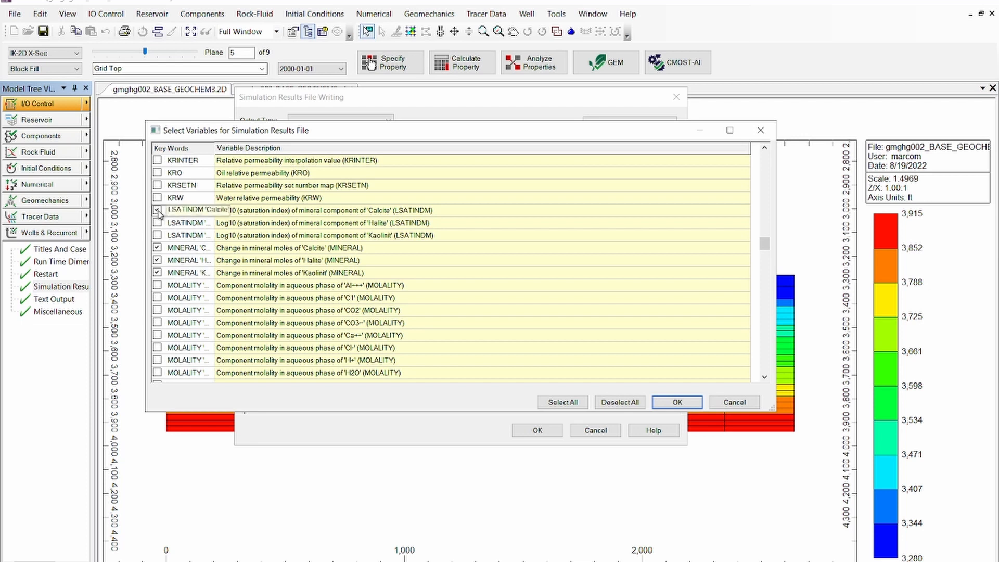
pyautogui.click(158, 224)
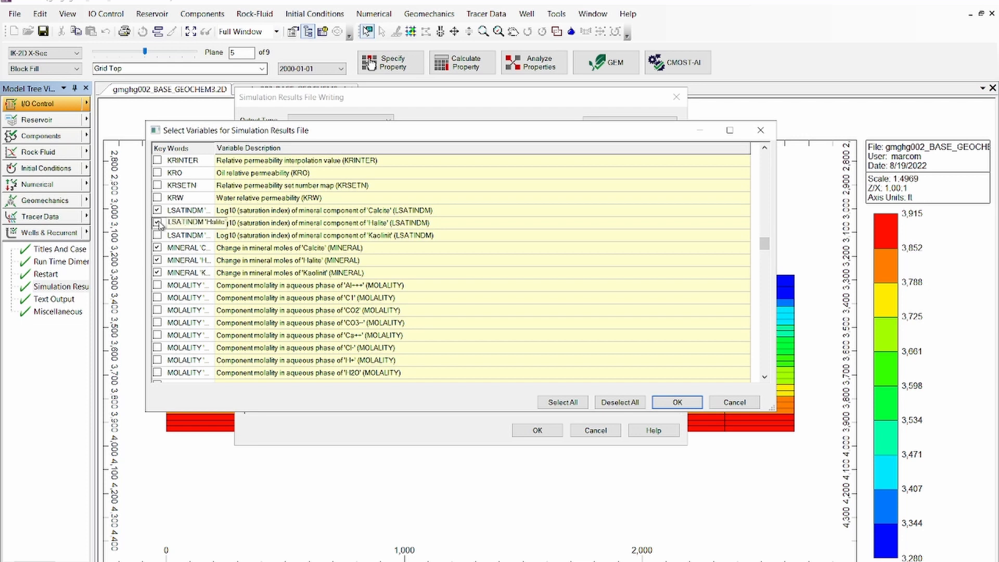
pyautogui.click(158, 235)
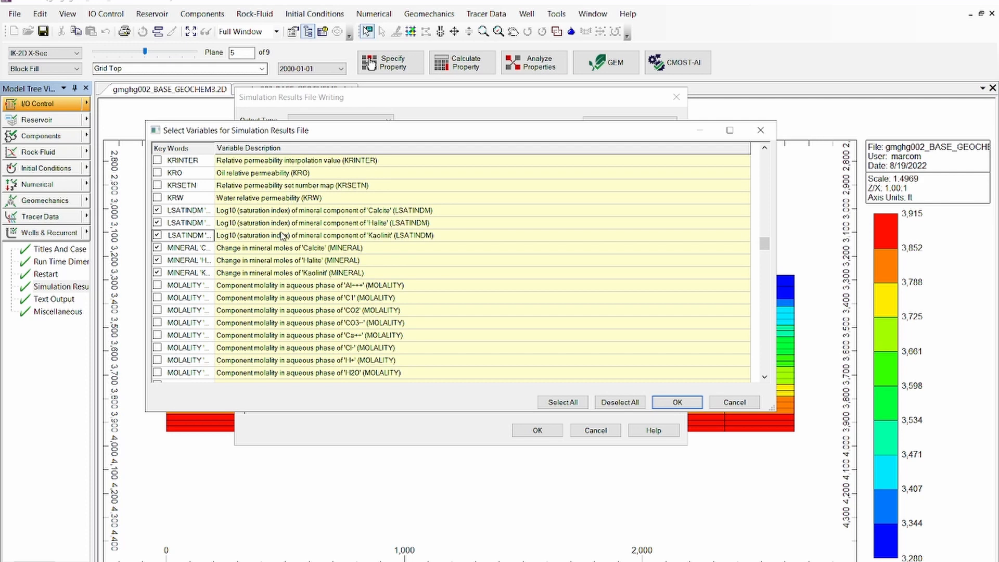
pyautogui.click(677, 402)
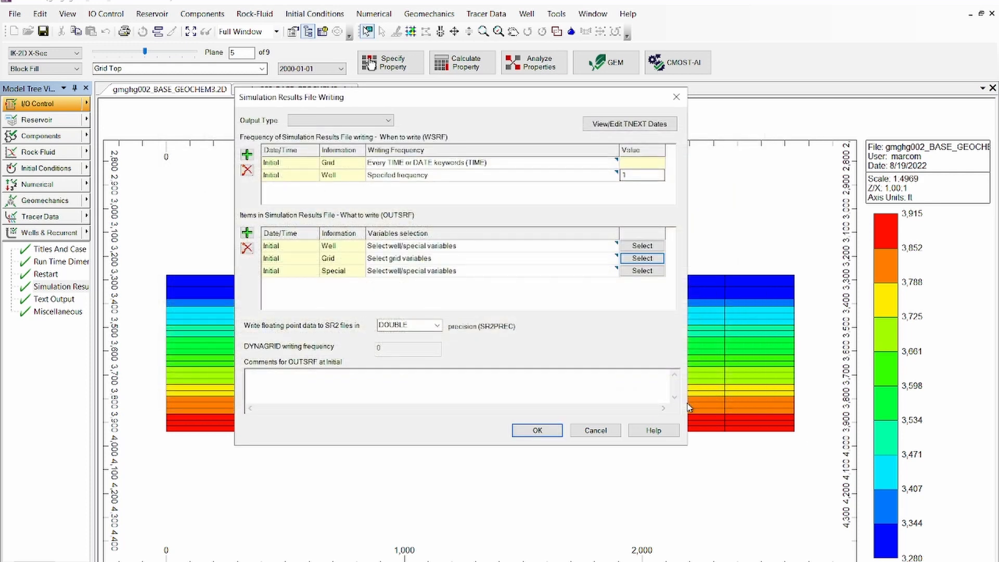
pyautogui.click(537, 431)
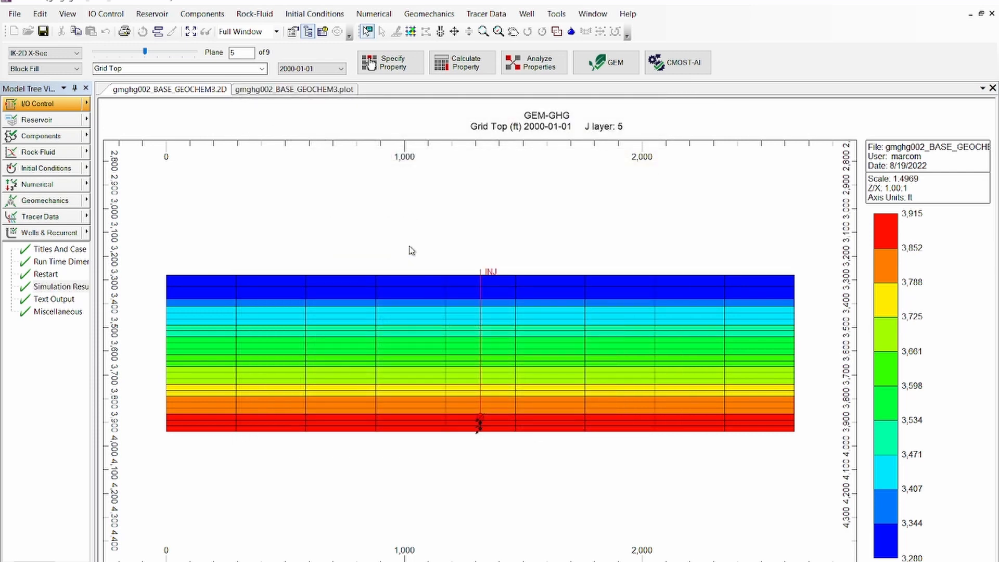
# Step: Save the dataset under the new name gmghg002_GEOCHEM3.dat in the D:\TECH_BITES\GEOCHEMISTRY folder
pyautogui.click(14, 14)
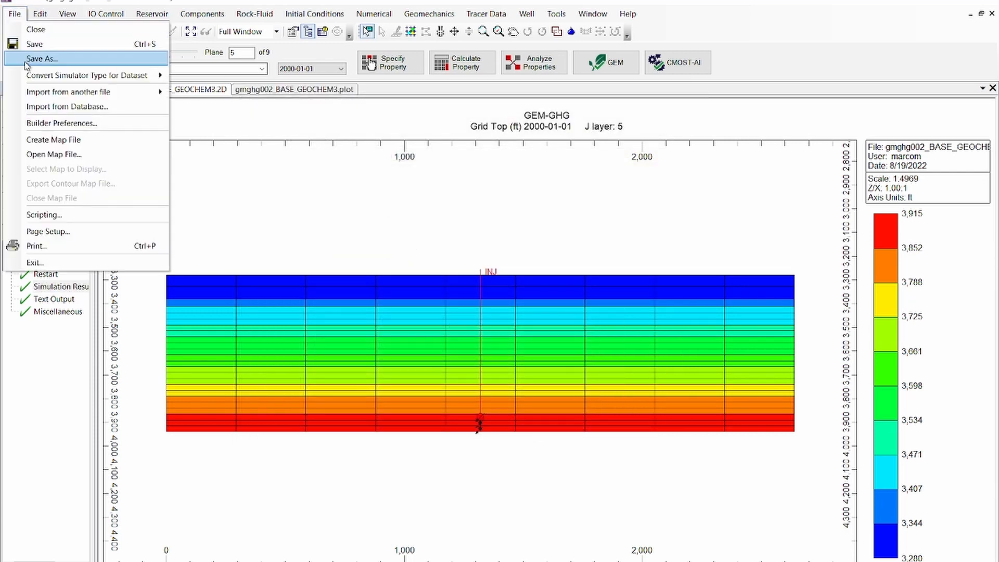
pyautogui.click(37, 61)
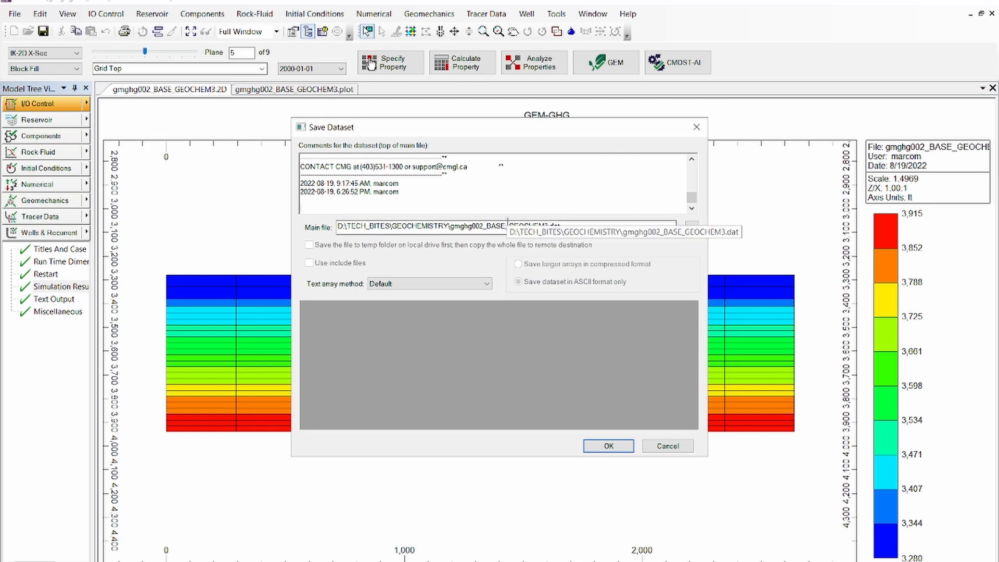
pyautogui.press('BackSpace')
pyautogui.press('BackSpace')
pyautogui.press('BackSpace')
pyautogui.press('BackSpace')
pyautogui.press('BackSpace')
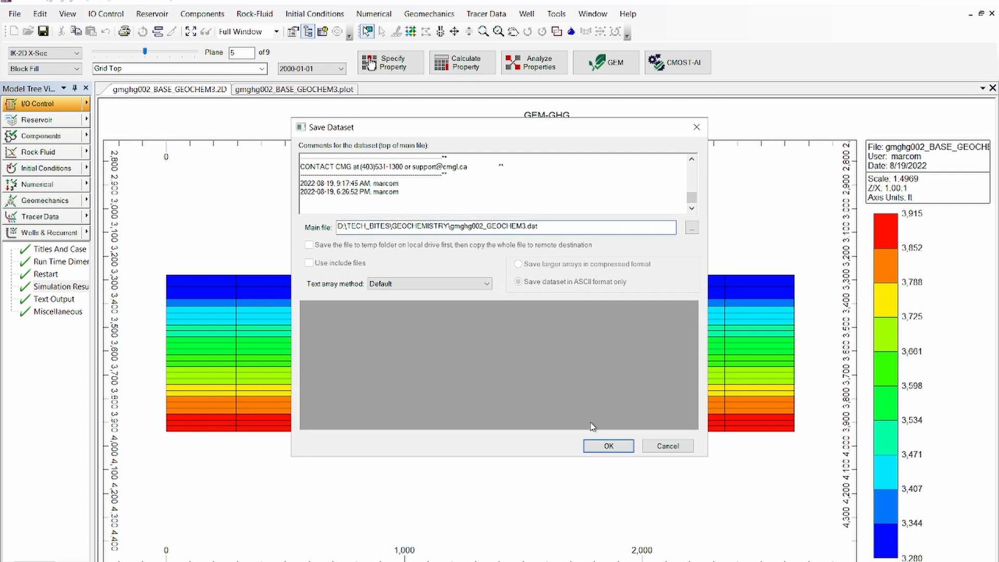
pyautogui.click(617, 447)
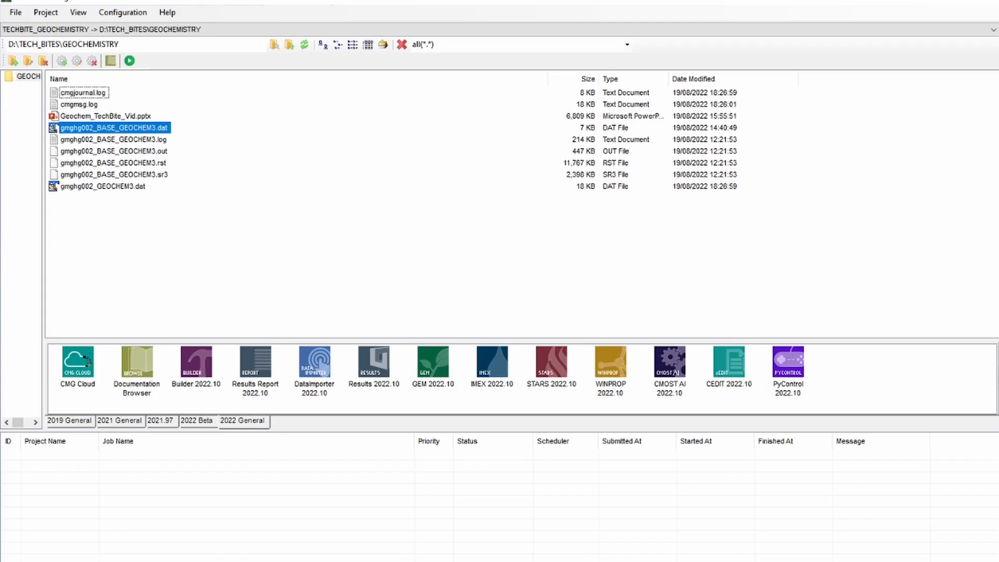
# Step: Switch to the CMG launcher and open gmghg002_GEOCHEM3.dat in CEDIT 2022.10
pyautogui.click(104, 187)
pyautogui.moveTo(138, 191); pyautogui.dragTo(728, 374)
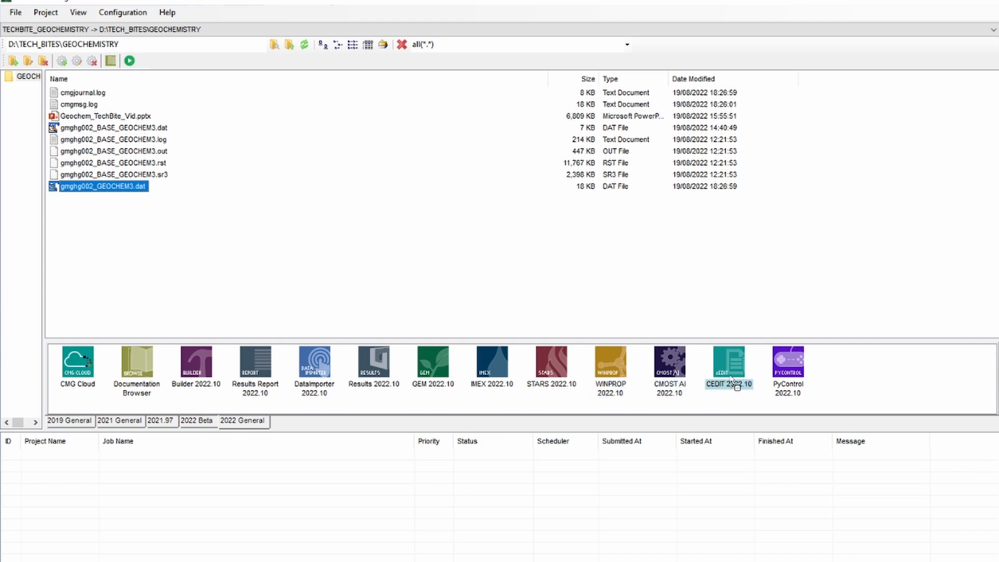
pyautogui.moveTo(0, 96); pyautogui.dragTo(680, 90)
pyautogui.click(831, 85)
# Step: Expand the Component Properties section of the dataset and go to its geochemistry keywords around GEOCHEM_V2
pyautogui.click(49, 180)
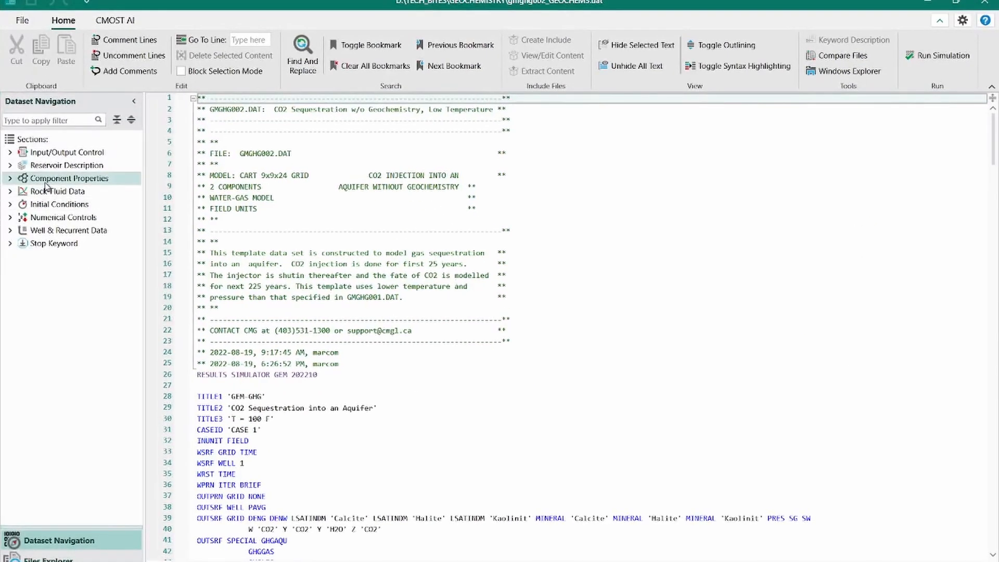
pyautogui.doubleClick(48, 180)
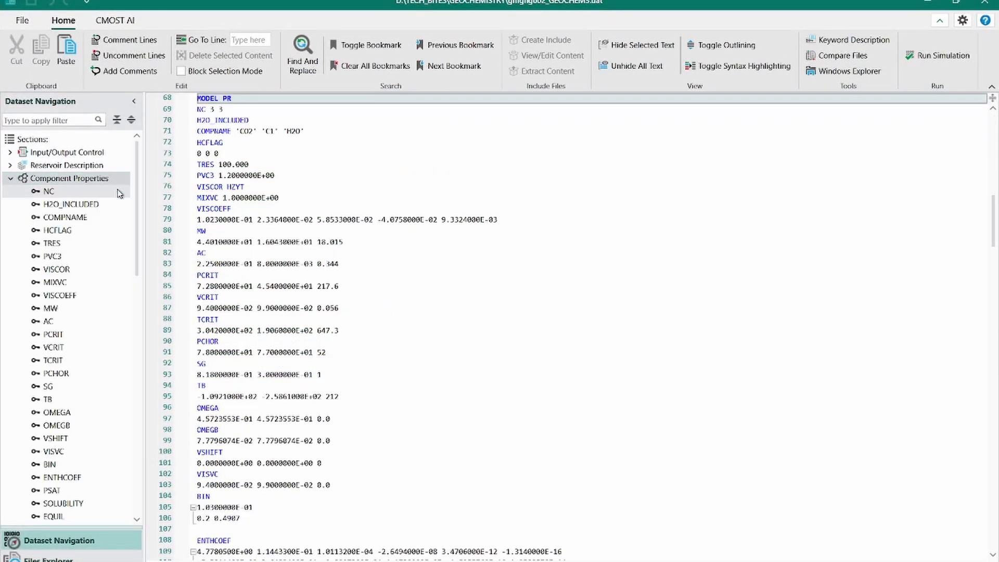
pyautogui.moveTo(137, 207); pyautogui.dragTo(139, 314)
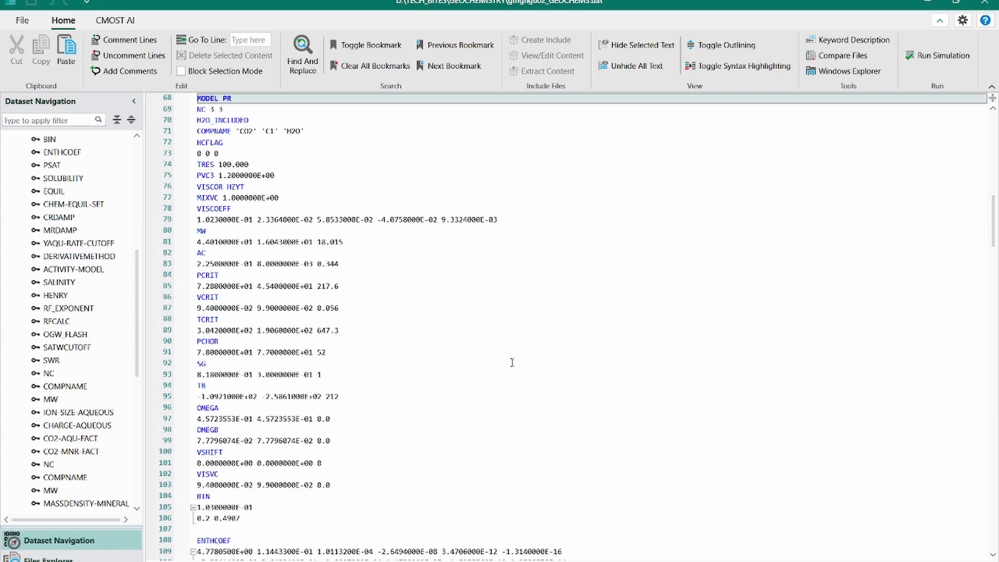
pyautogui.click(411, 384)
pyautogui.scroll(-6, 411, 384)
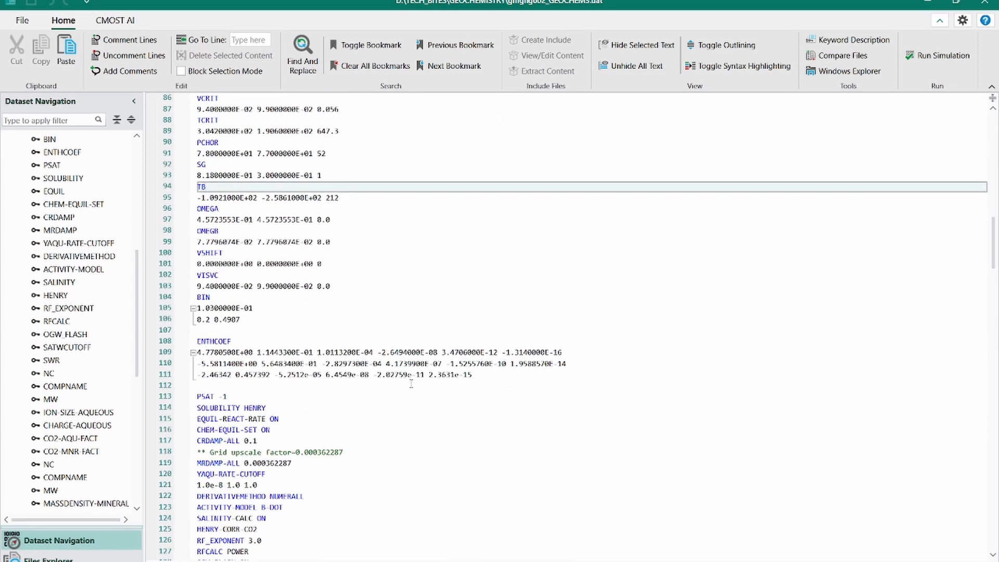
pyautogui.scroll(-8, 410, 384)
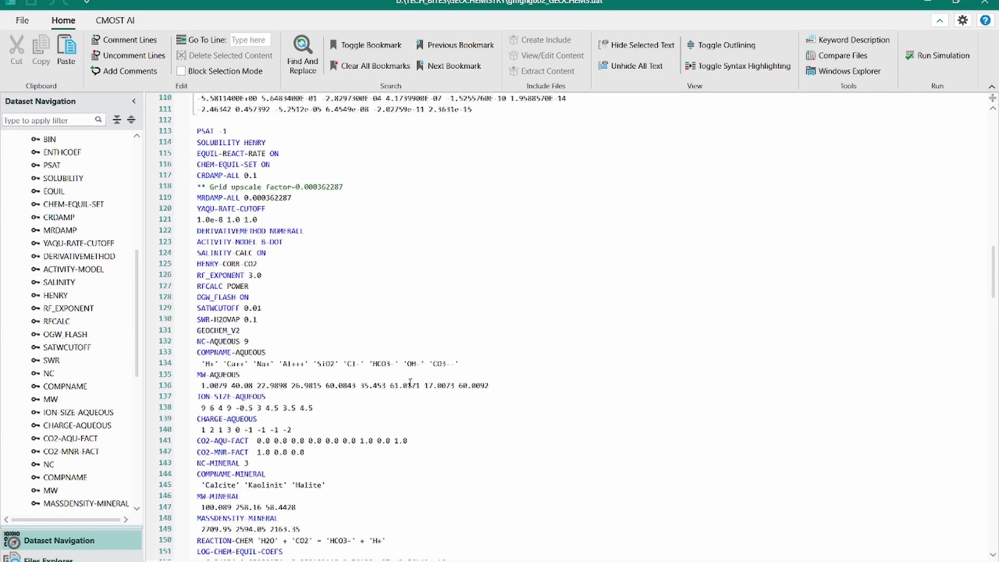
# Step: Highlight the GEOCHEM_V2 keyword and the aqueous and mineral component definitions through the MASSDENSITY-MINERAL values for review
pyautogui.click(240, 331)
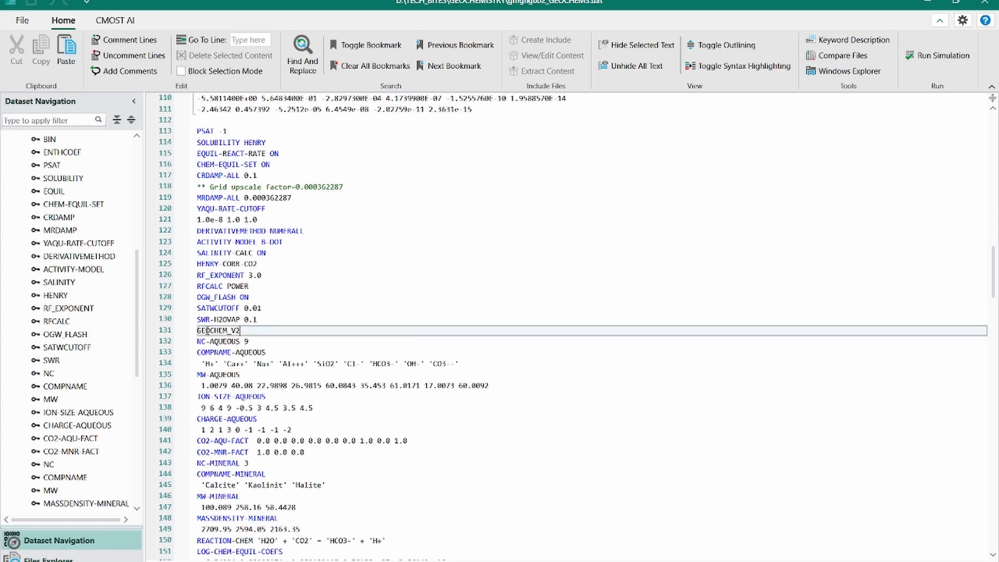
pyautogui.moveTo(199, 331); pyautogui.dragTo(241, 331)
pyautogui.scroll(-4, 240, 331)
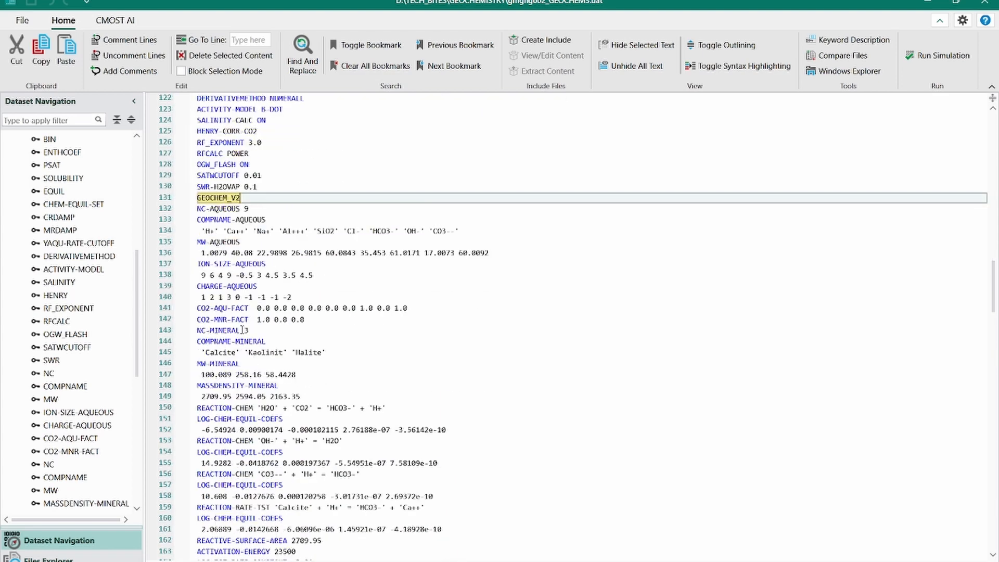
pyautogui.scroll(-1, 278, 260)
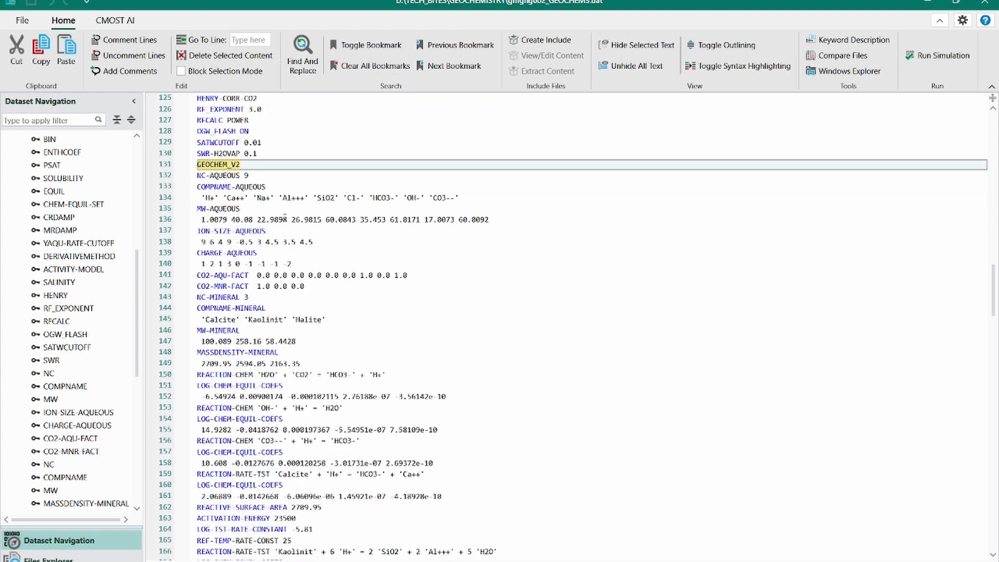
pyautogui.moveTo(197, 165); pyautogui.dragTo(301, 363)
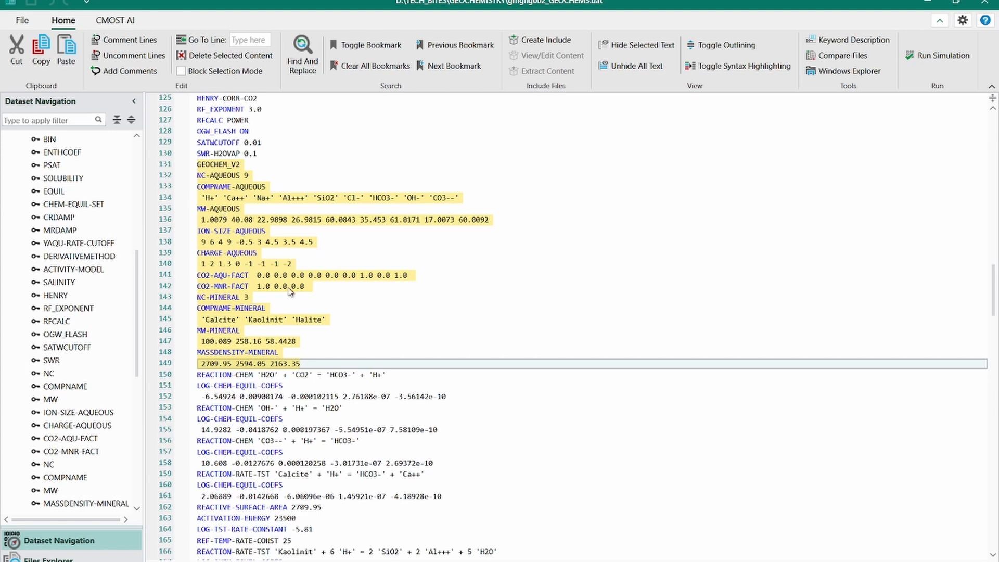
pyautogui.scroll(3, 399, 367)
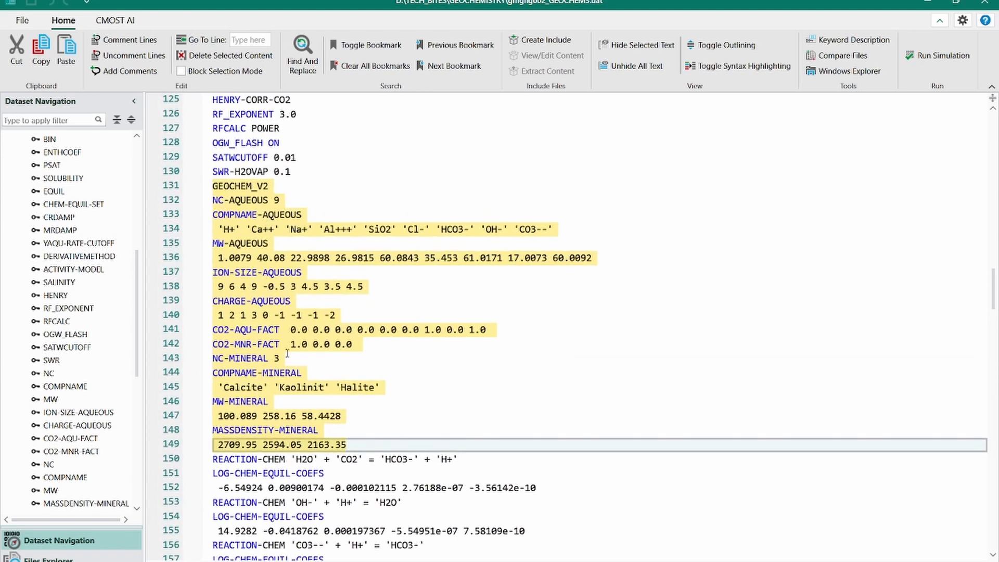
pyautogui.scroll(-2, 289, 371)
# Step: Highlight the mineral component names and molecular weights, from COMPNAME-MINERAL to the MASSDENSITY-MINERAL keyword
pyautogui.click(319, 290)
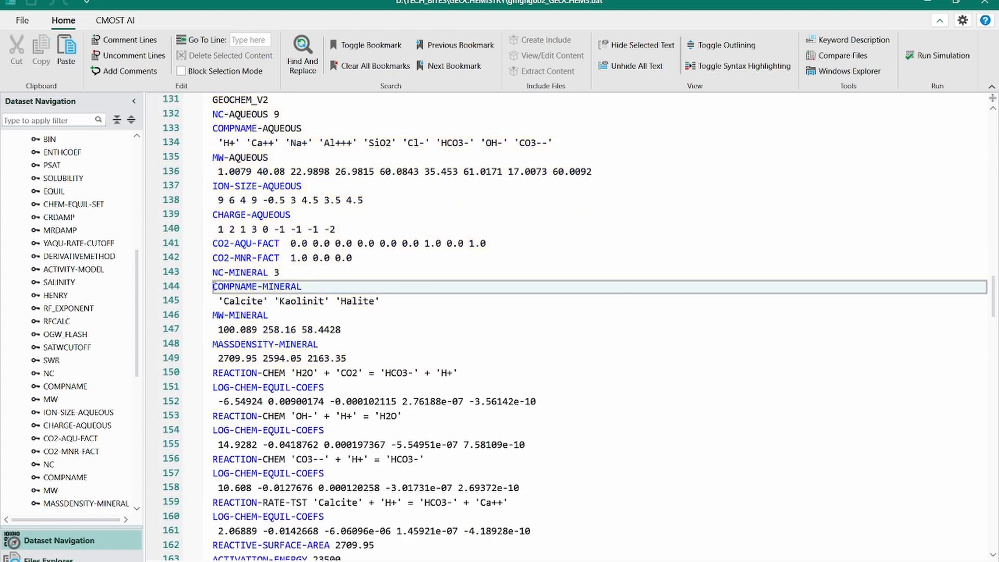
pyautogui.hotkey('shift', 'Down')
pyautogui.hotkey('shift', 'Down')
pyautogui.hotkey('shift', 'Down')
pyautogui.hotkey('shift', 'Down')
pyautogui.hotkey('shift', 'Down')
pyautogui.hotkey('shift', 'Down')
pyautogui.hotkey('shift', 'Up')
pyautogui.hotkey('shift', 'Up')
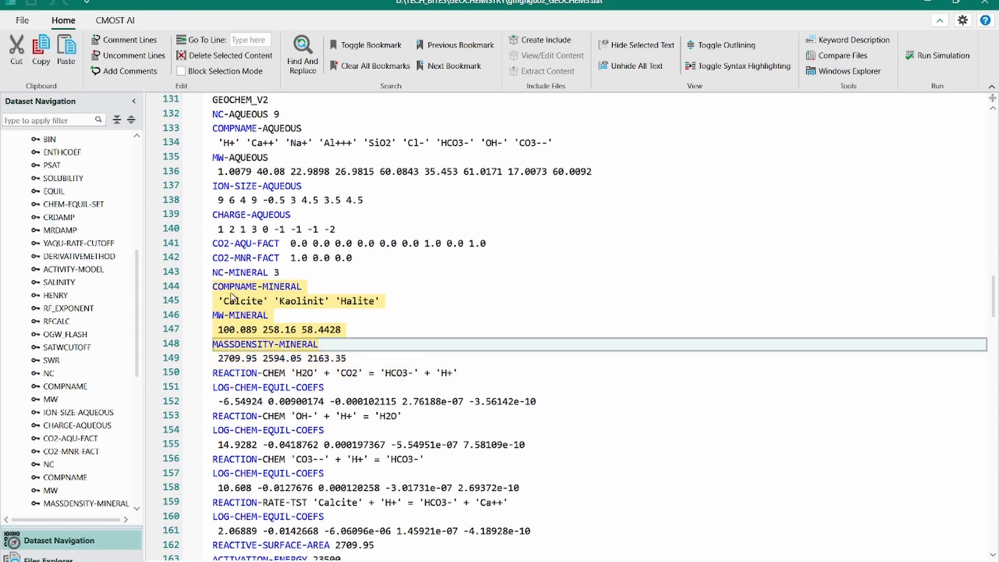
# Step: Highlight and review the chemical and mineral reaction definitions in lines 150 to 175, ending on the Halite REACTION-EQUIL-MNR line
pyautogui.scroll(-3, 252, 266)
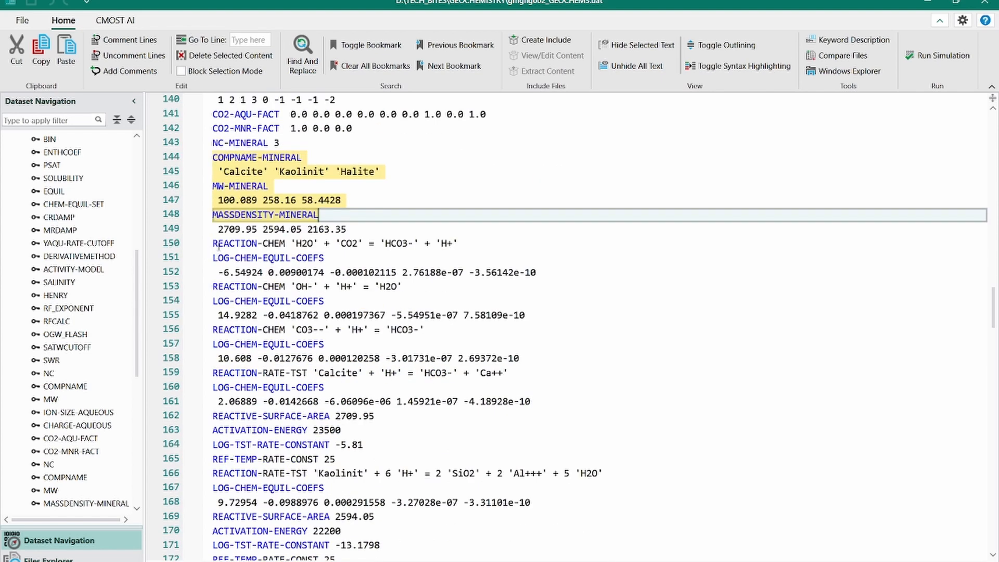
pyautogui.moveTo(213, 242); pyautogui.dragTo(525, 509)
pyautogui.scroll(1, 503, 421)
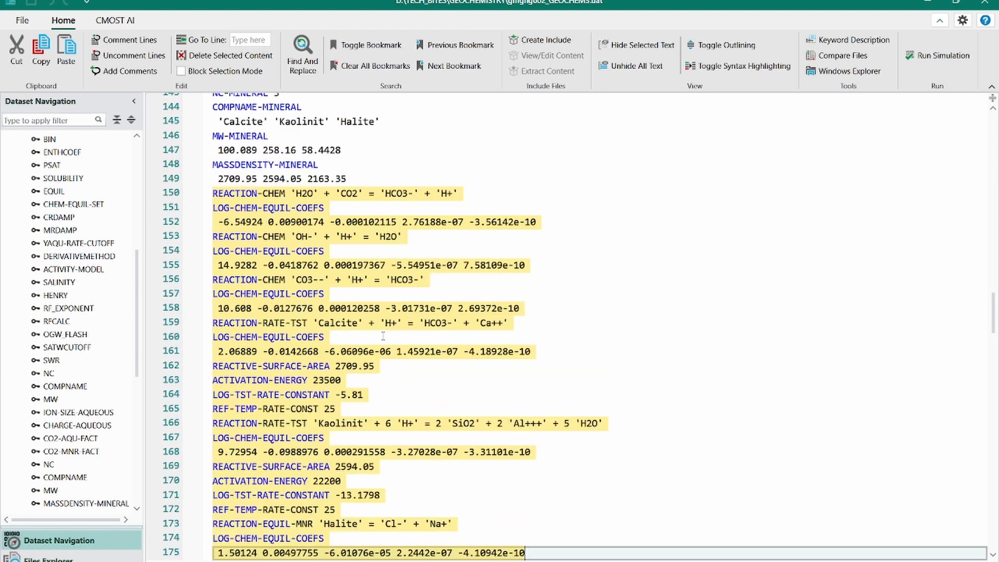
pyautogui.scroll(-1, 383, 335)
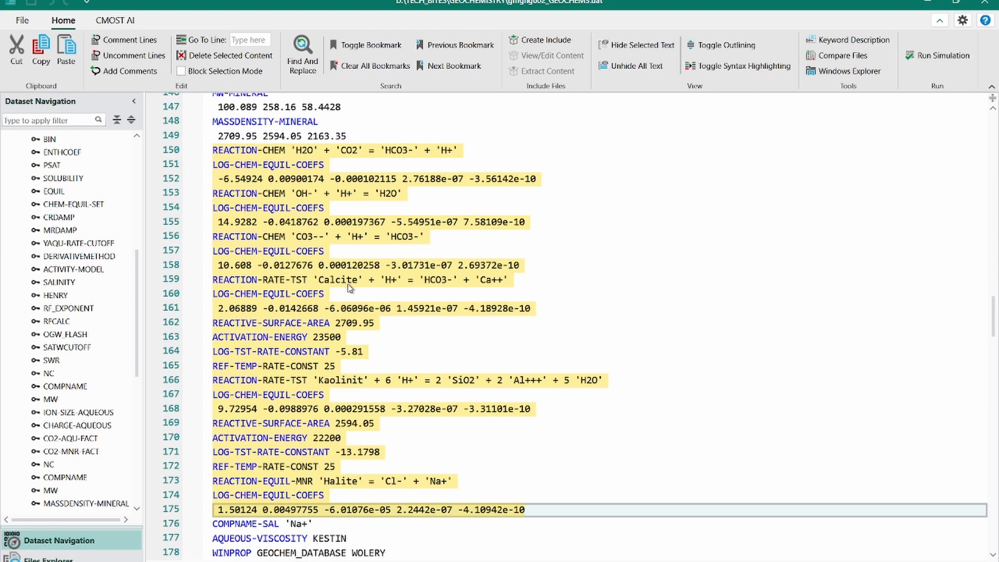
pyautogui.scroll(-1, 340, 393)
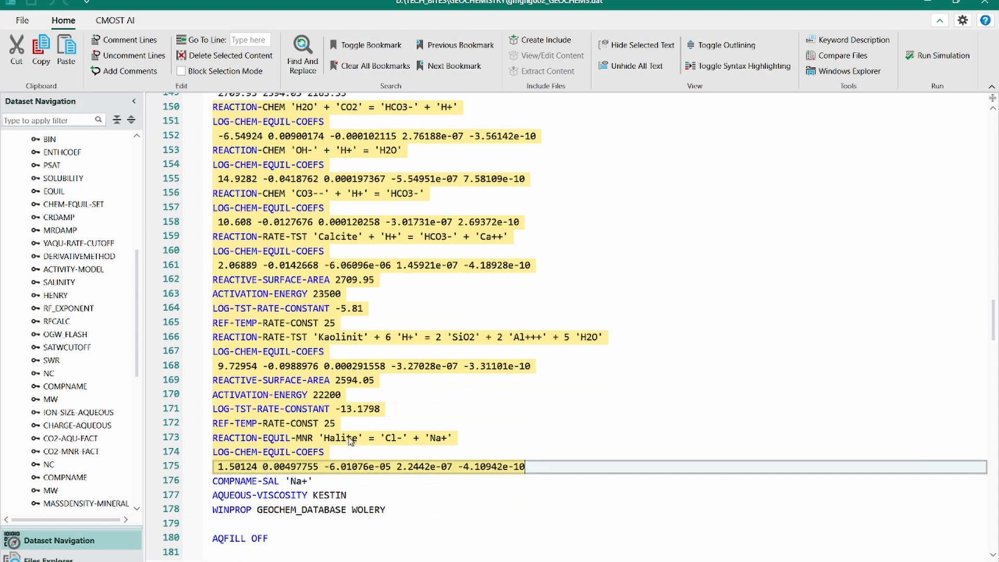
pyautogui.click(297, 440)
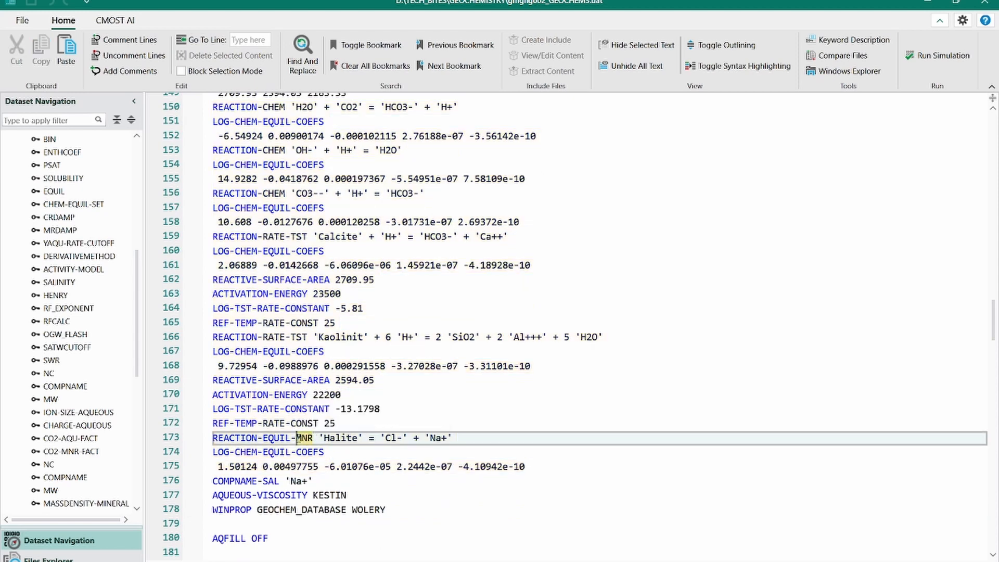
# Step: Highlight the REACTION-EQUIL-MNR keyword of the Halite reaction, then leave CEDIT and switch to the CMG Results dashboards
pyautogui.moveTo(297, 439); pyautogui.dragTo(212, 439)
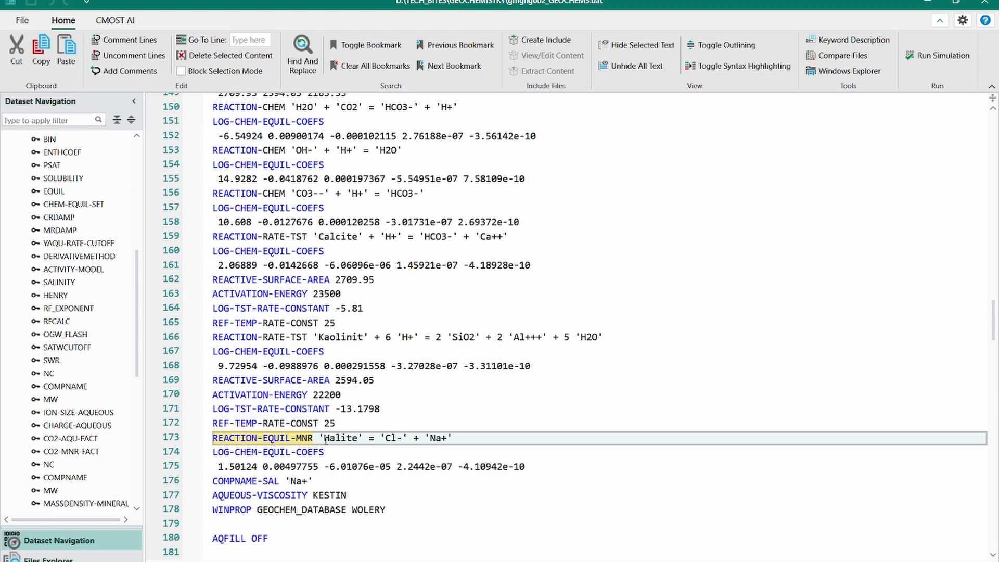
pyautogui.click(381, 427)
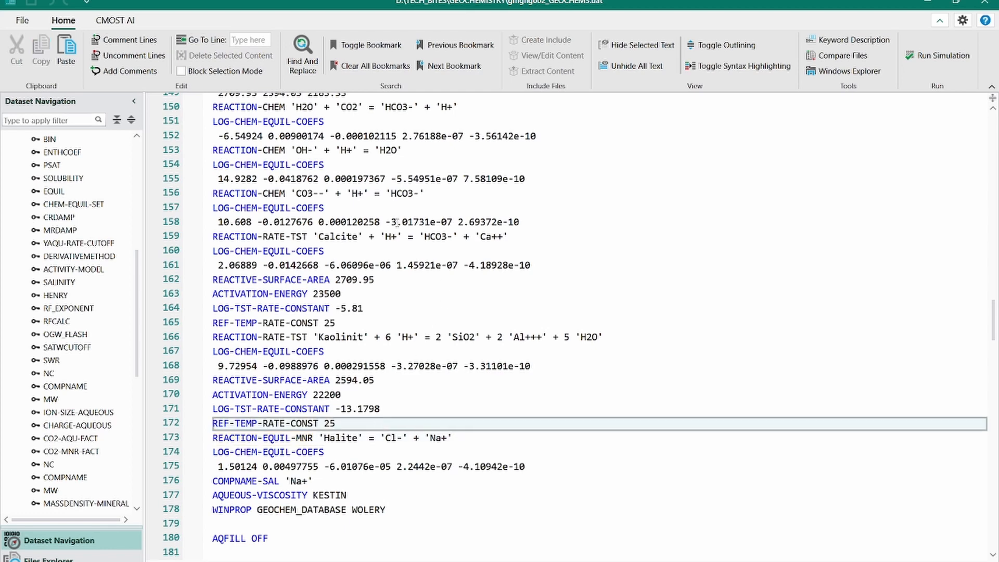
pyautogui.click(932, 2)
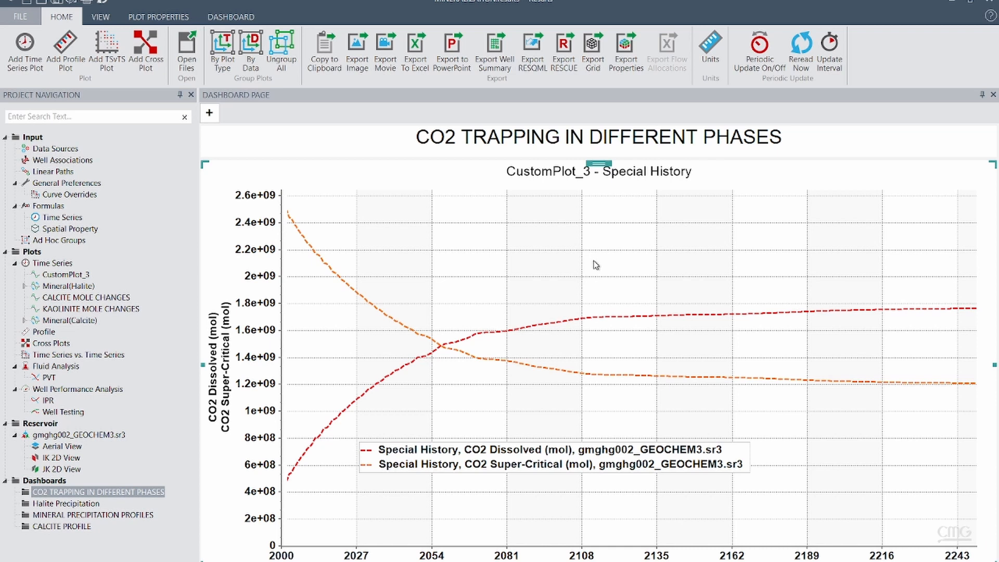
# Step: Show the CO2 Mineral and CO2 Aqueous Ions curves alongside the dissolved and super-critical curves in the CO2 trapping plot
pyautogui.moveTo(631, 322)
pyautogui.moveTo(569, 315)
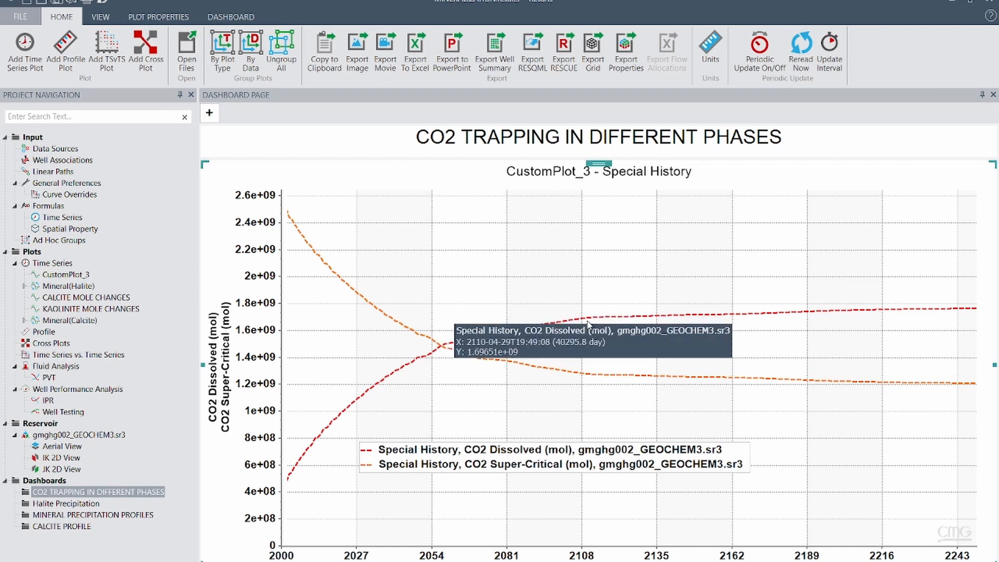
pyautogui.moveTo(586, 378)
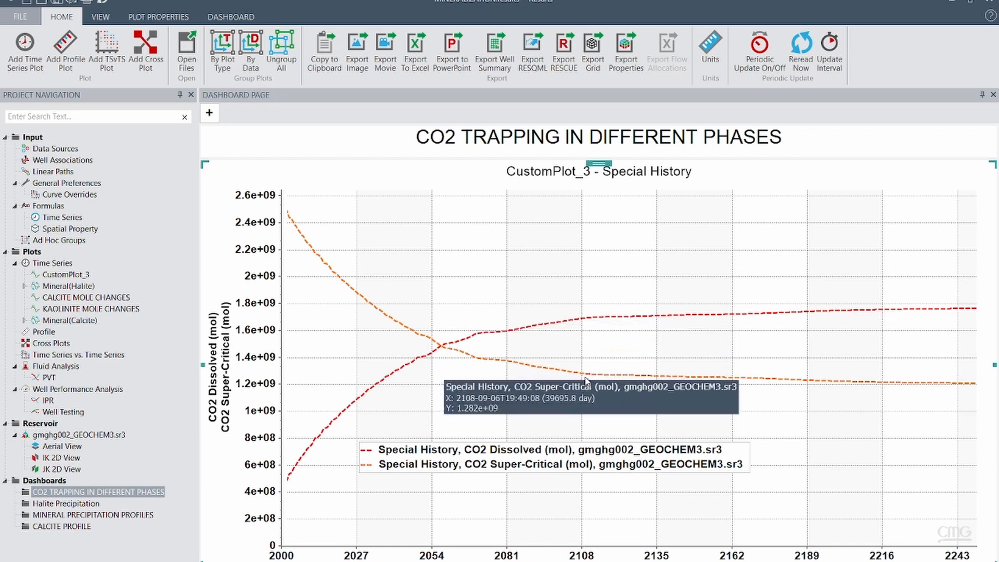
pyautogui.moveTo(417, 358)
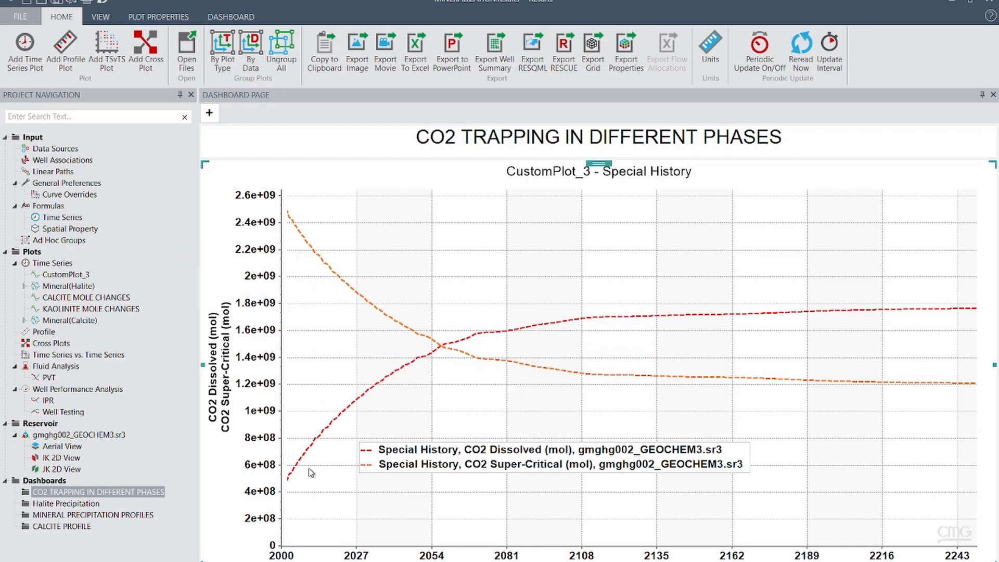
pyautogui.moveTo(287, 475)
pyautogui.moveTo(515, 456)
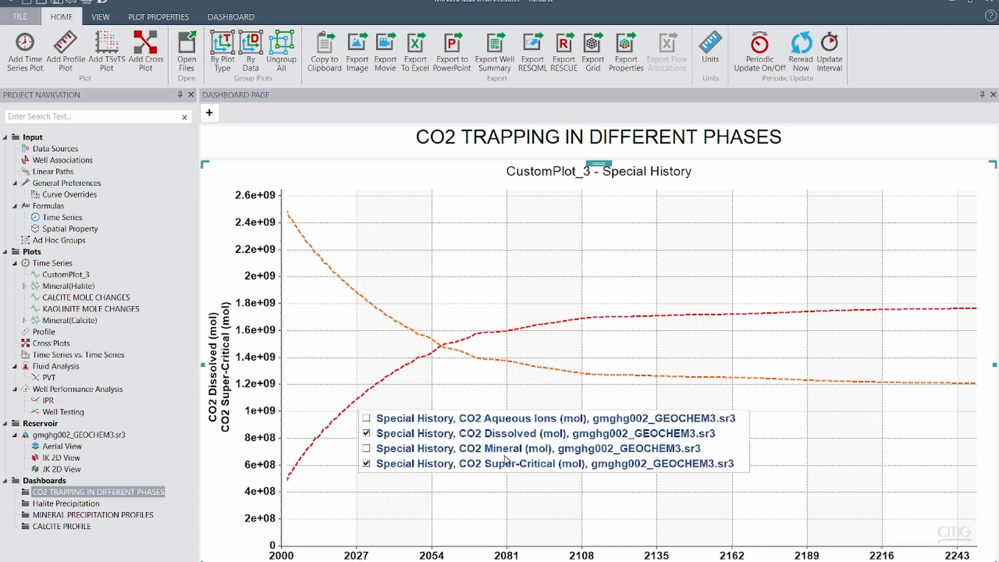
pyautogui.click(368, 449)
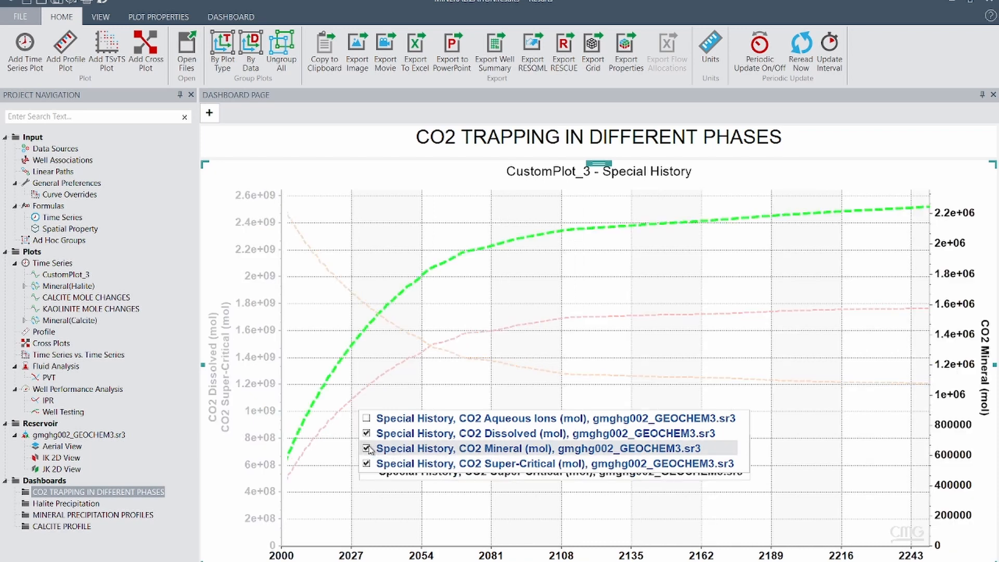
pyautogui.click(367, 419)
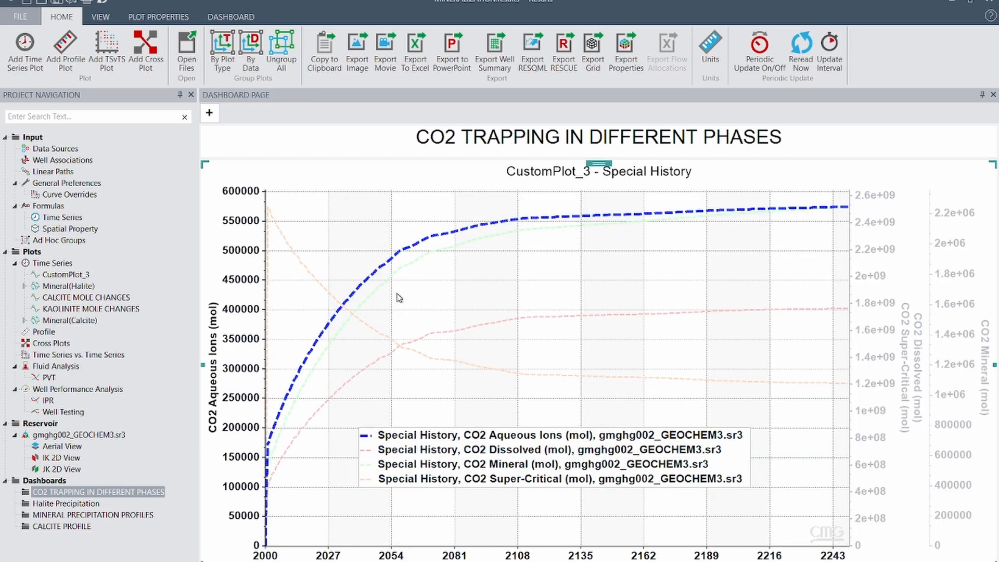
pyautogui.moveTo(407, 268)
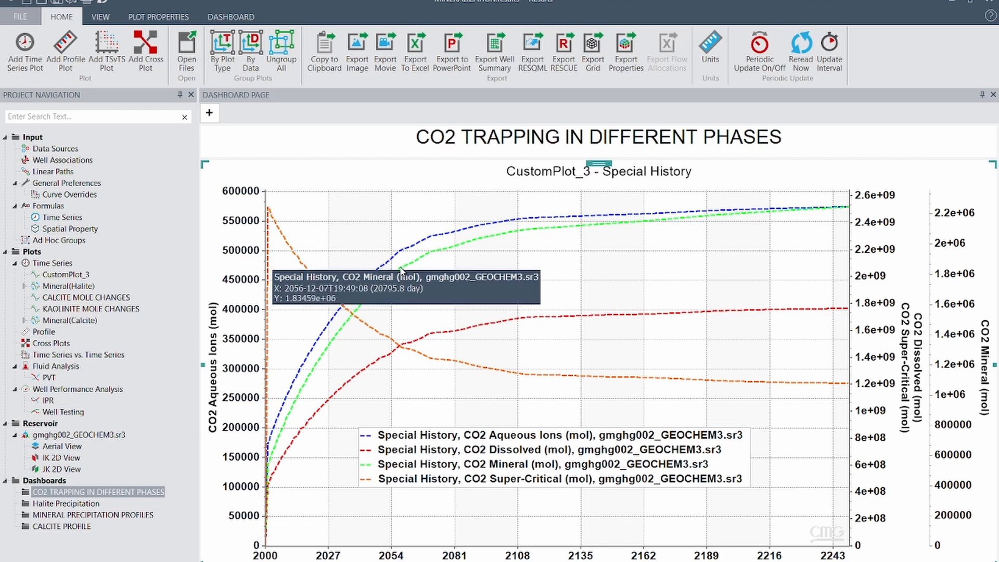
pyautogui.moveTo(412, 250)
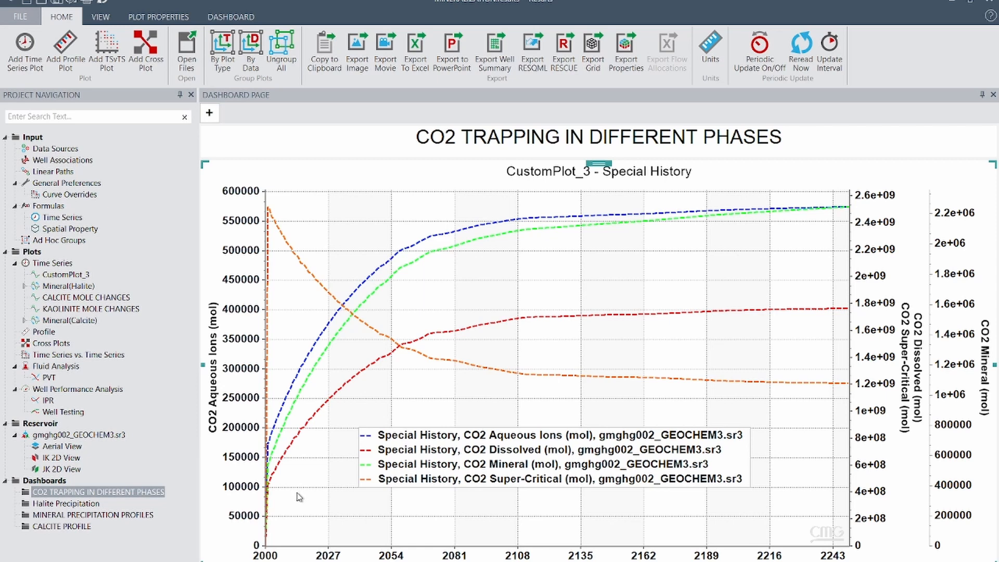
# Step: Review the calcite and kaolinite mole changes in the MINERAL PRECIPITATION PROFILES dashboard and the calcite map in CALCITE PROFILE
pyautogui.click(111, 516)
pyautogui.click(494, 335)
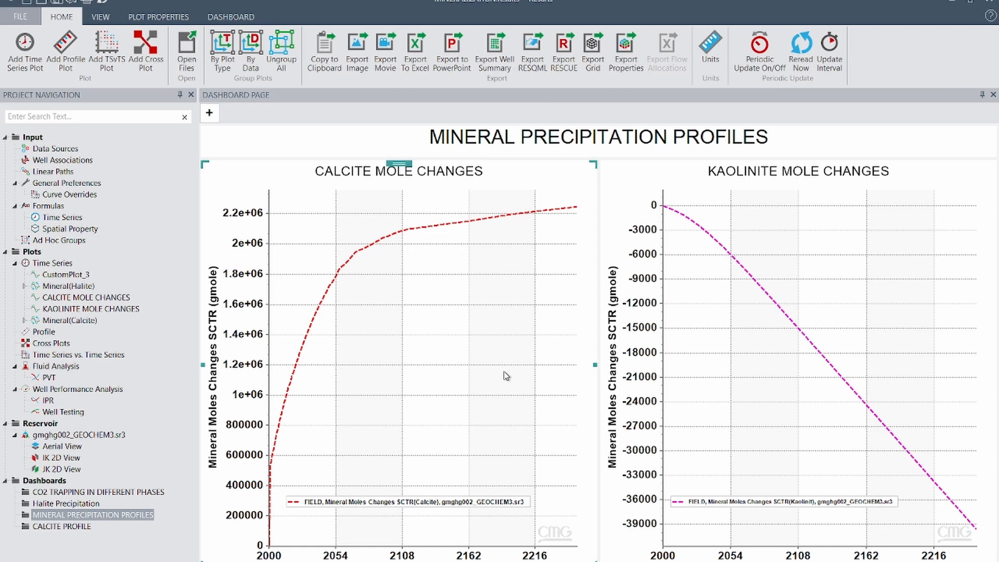
pyautogui.click(727, 321)
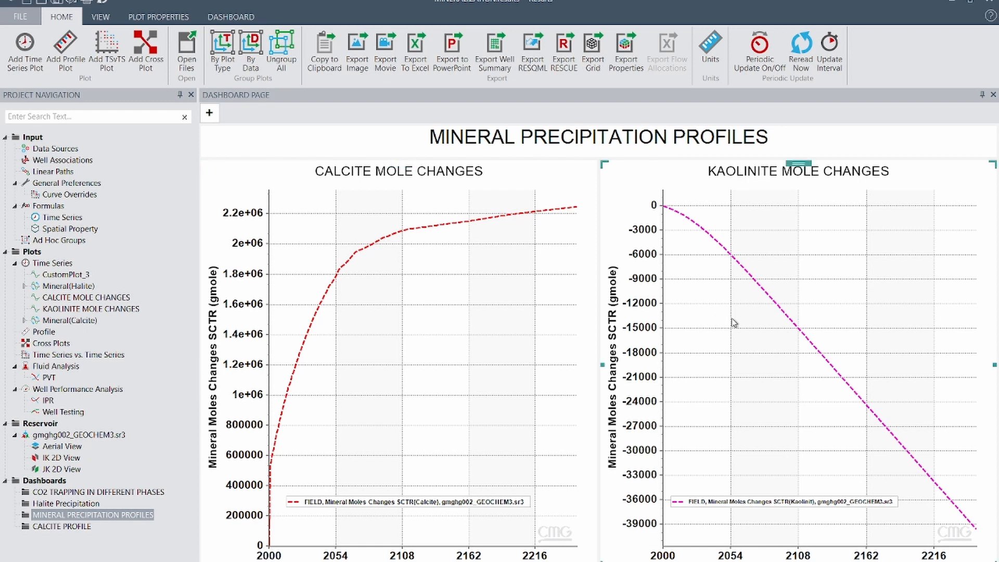
pyautogui.click(461, 365)
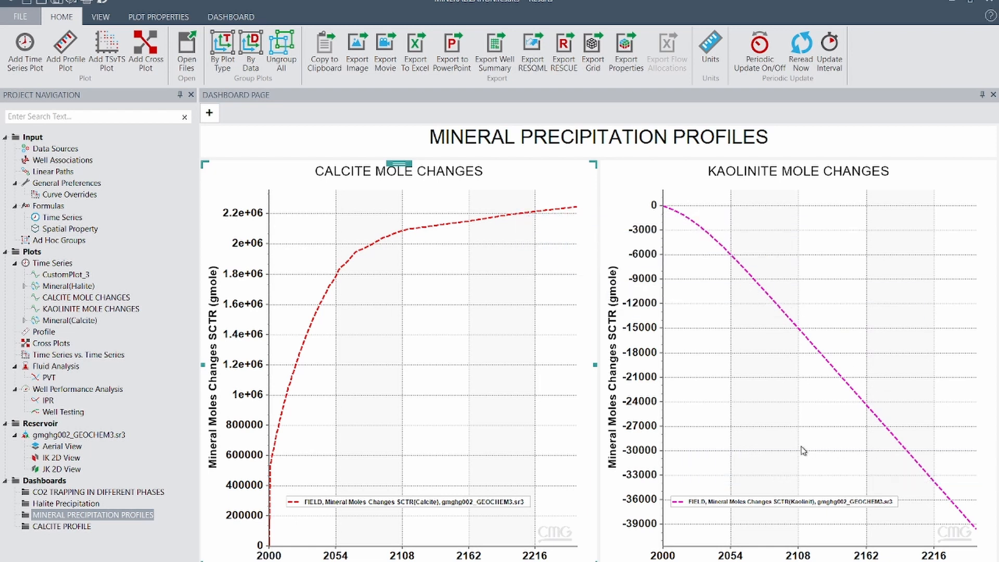
pyautogui.click(81, 528)
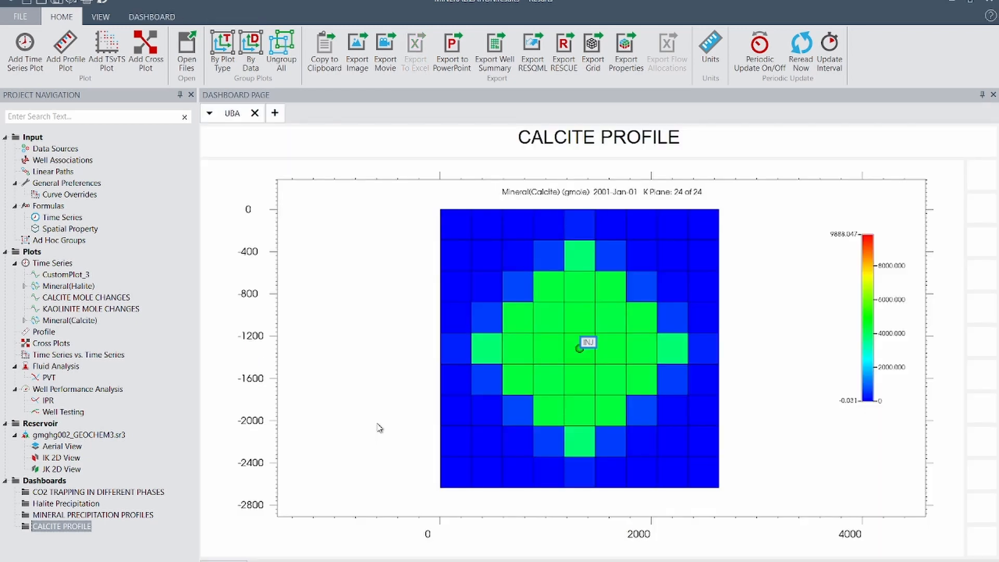
pyautogui.moveTo(663, 341)
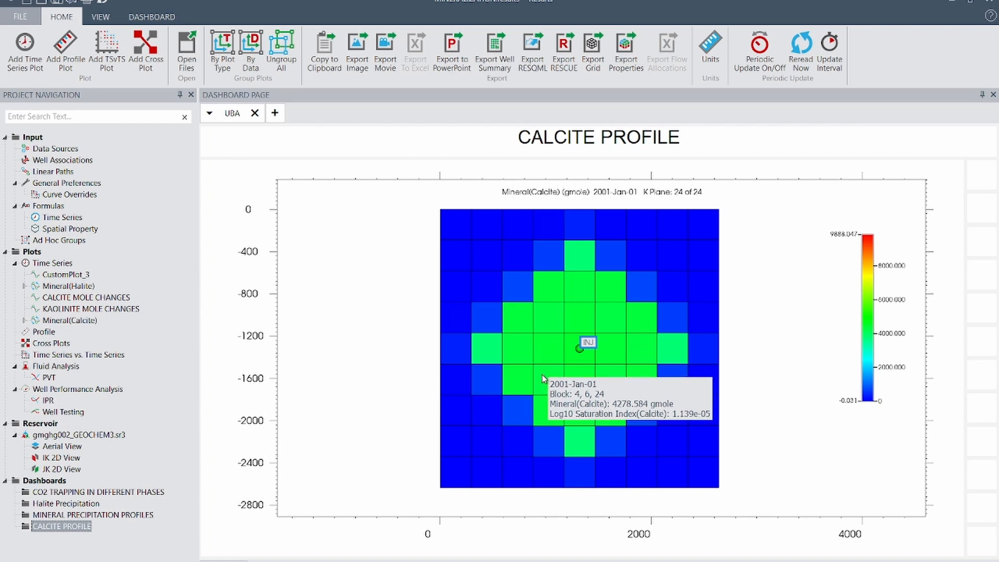
# Step: Open the Halite Precipitation dashboard and reduce the INJ well slab filter of the 3D view to 1 block around the well
pyautogui.click(61, 504)
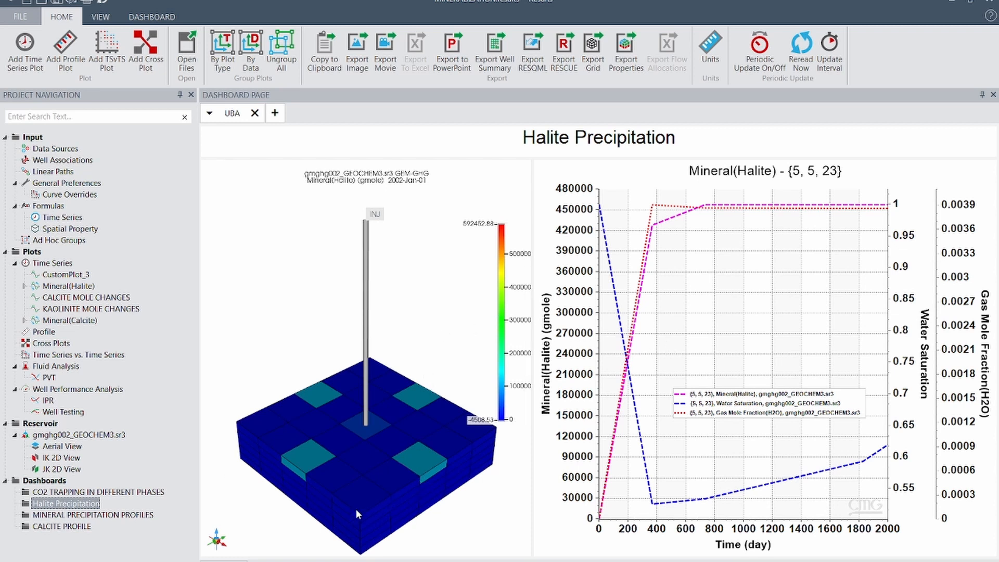
pyautogui.click(242, 538)
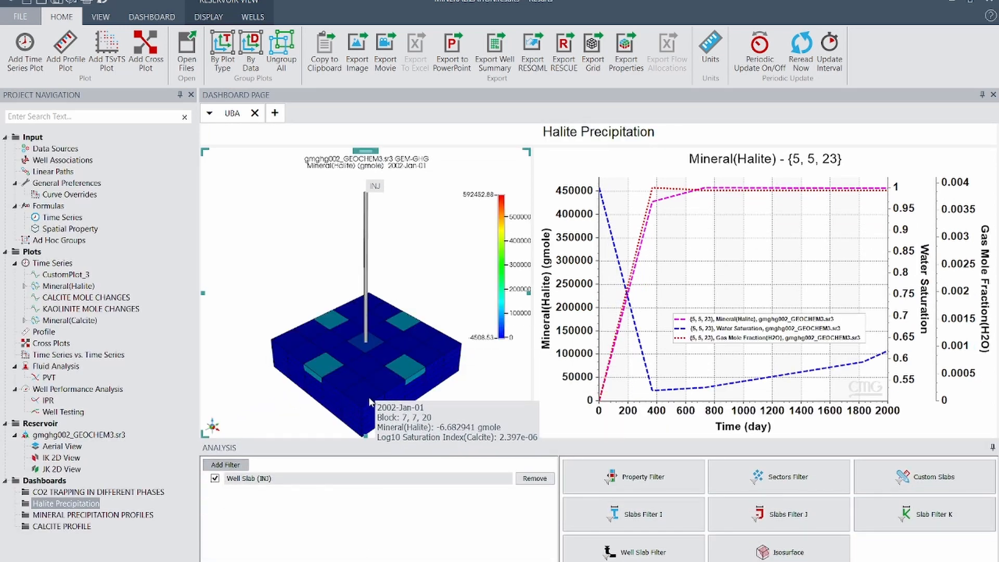
pyautogui.click(626, 547)
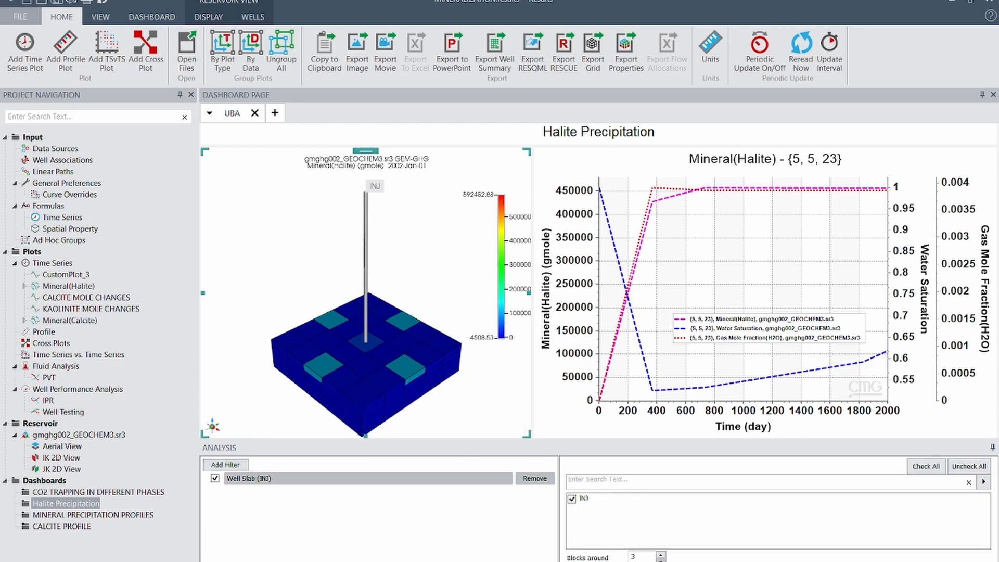
pyautogui.click(660, 560)
pyautogui.click(661, 560)
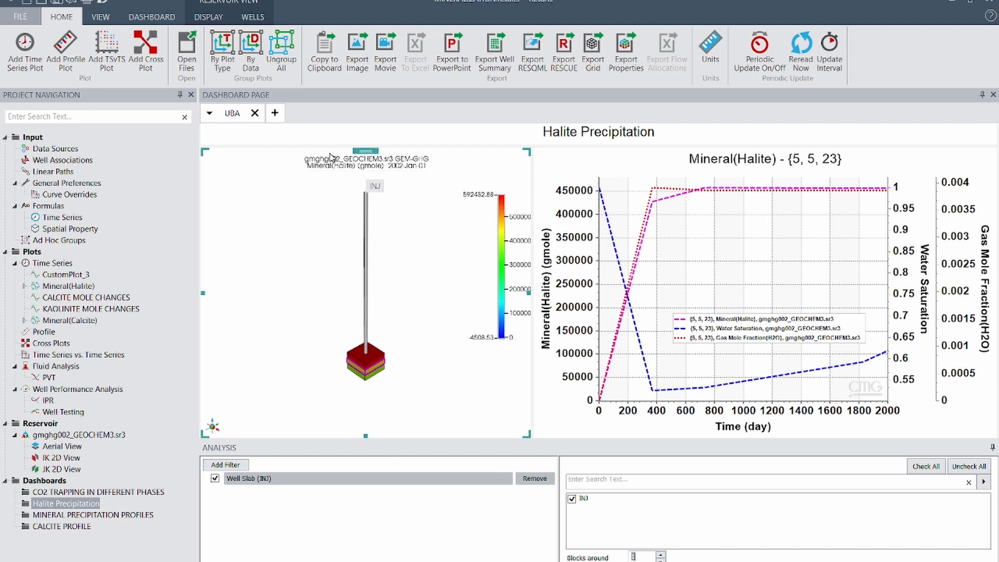
pyautogui.moveTo(376, 369)
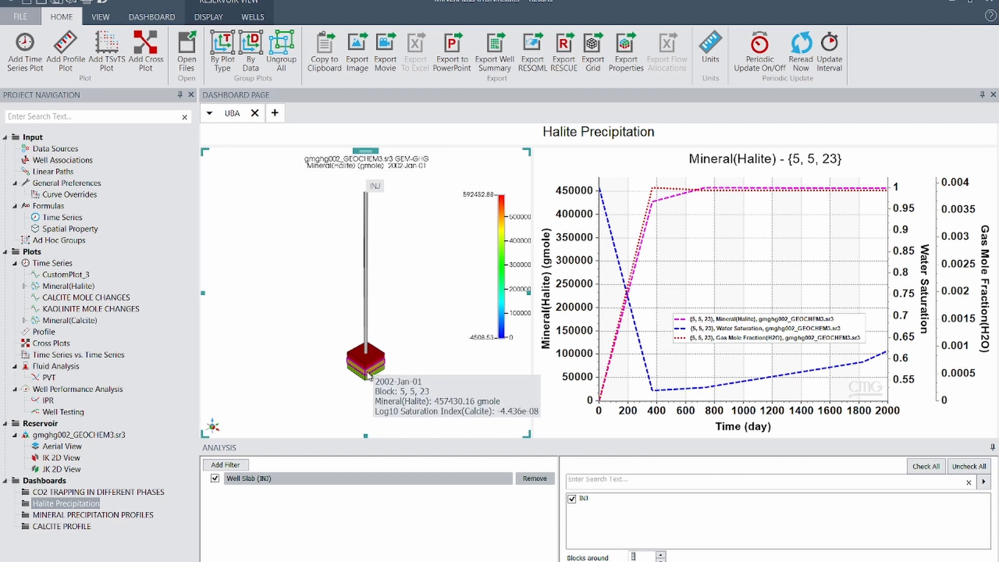
# Step: Hide the Water Saturation and Gas Mole Fraction(H2O) curves in the Mineral(Halite) plot to examine the halite curve alone
pyautogui.click(749, 271)
pyautogui.moveTo(708, 405)
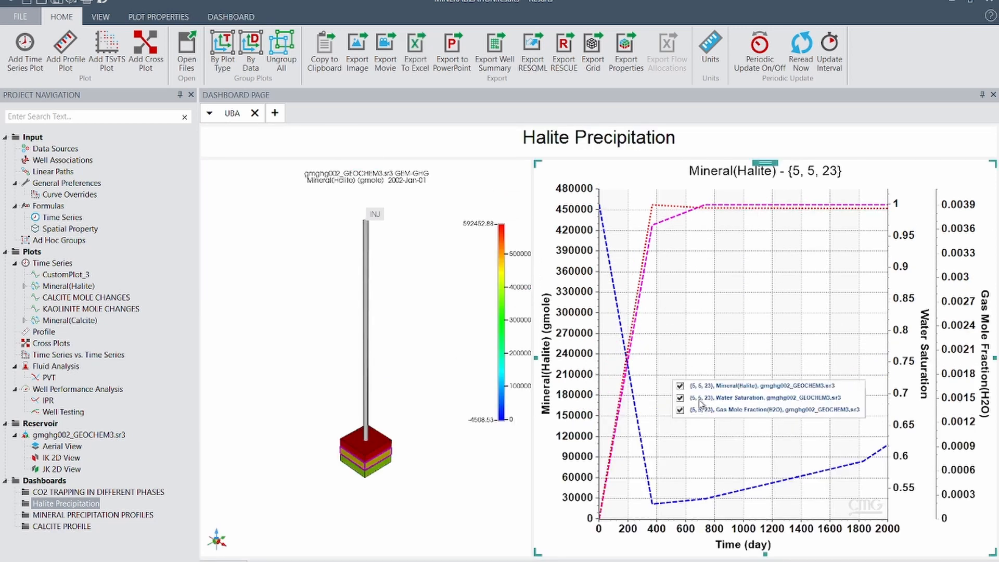
pyautogui.click(680, 397)
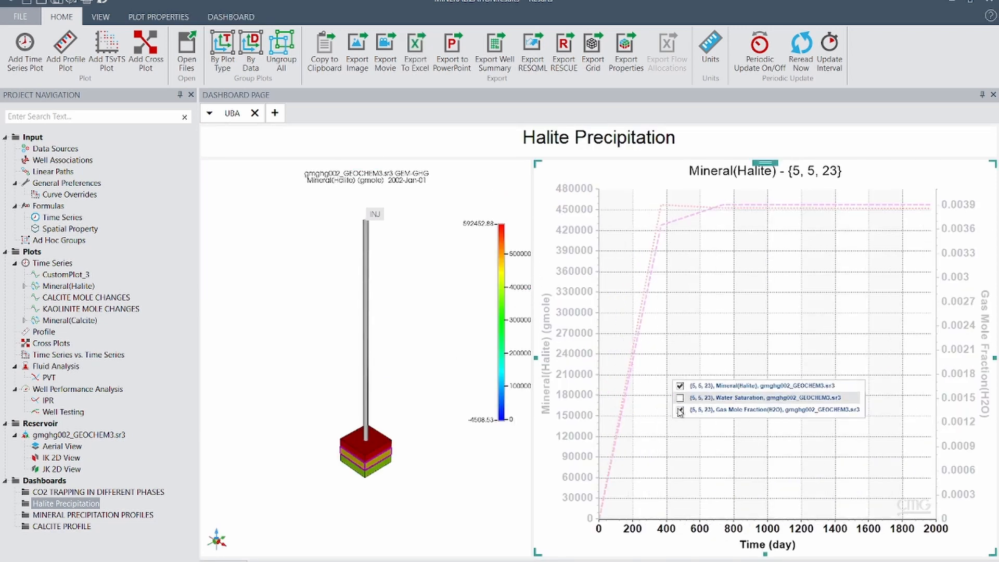
pyautogui.click(680, 409)
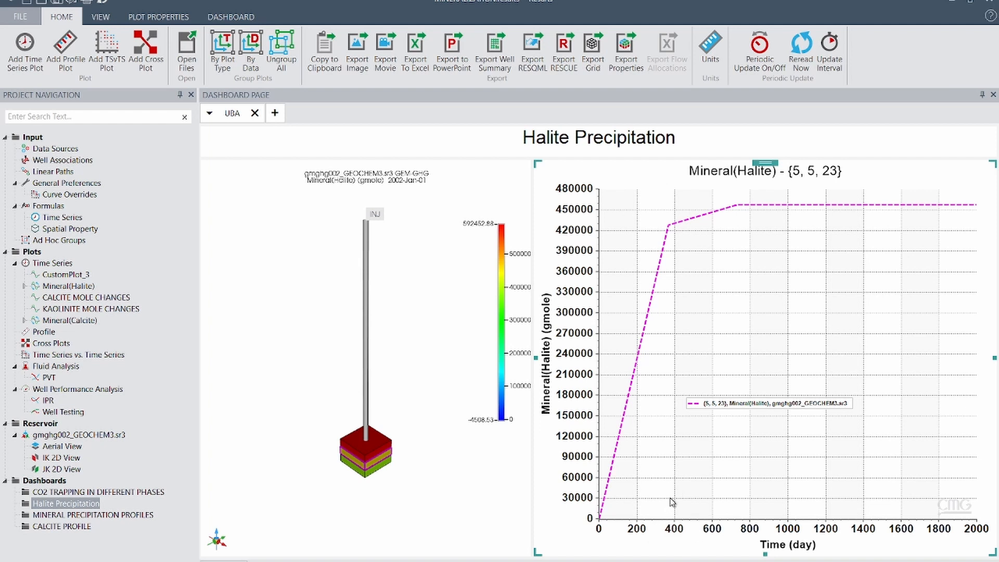
# Step: Show the Water Saturation and Gas Mole Fraction(H2O) curves again in the Mineral(Halite) plot for block {5, 5, 23}
pyautogui.moveTo(729, 409)
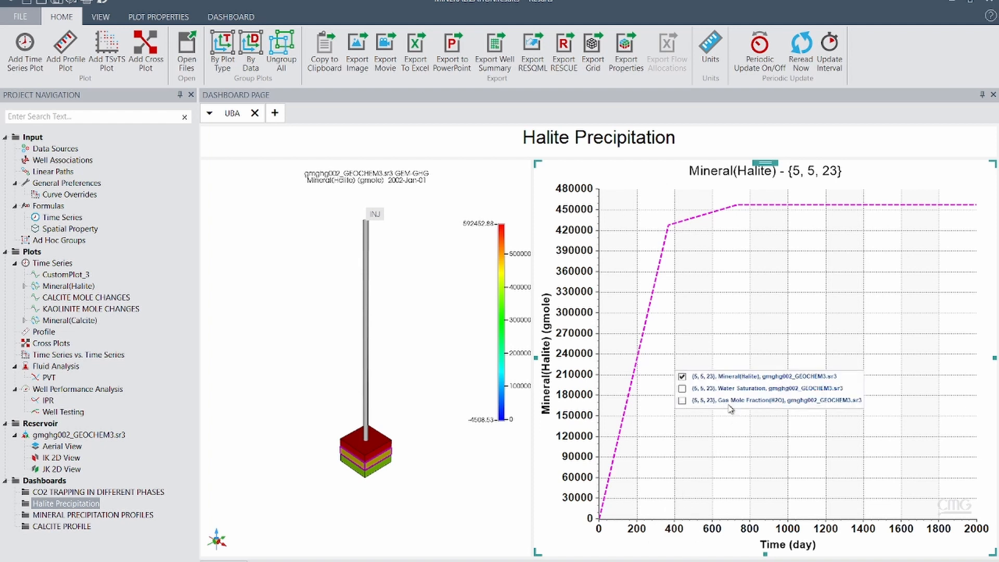
pyautogui.click(683, 389)
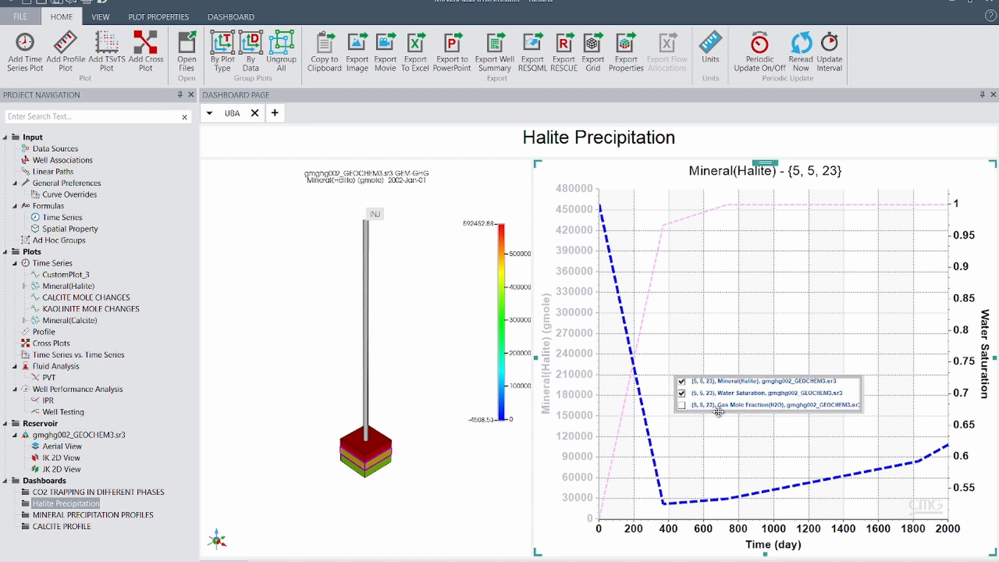
pyautogui.click(682, 409)
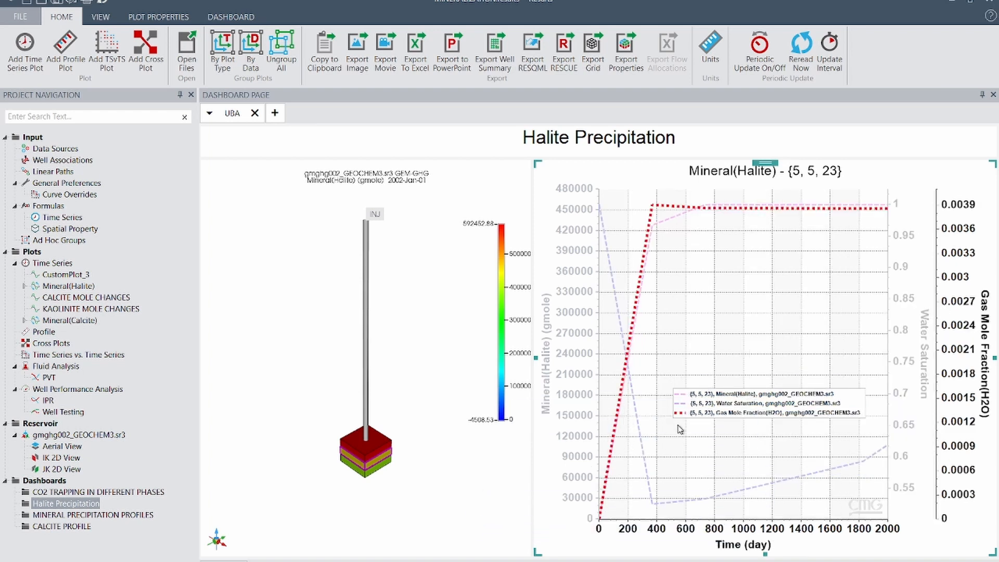
pyautogui.moveTo(710, 417)
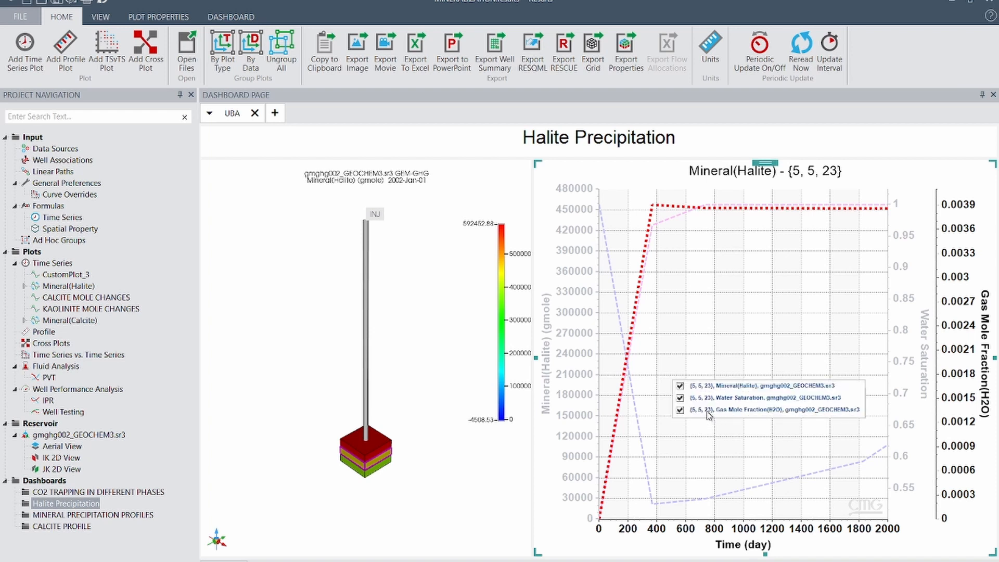